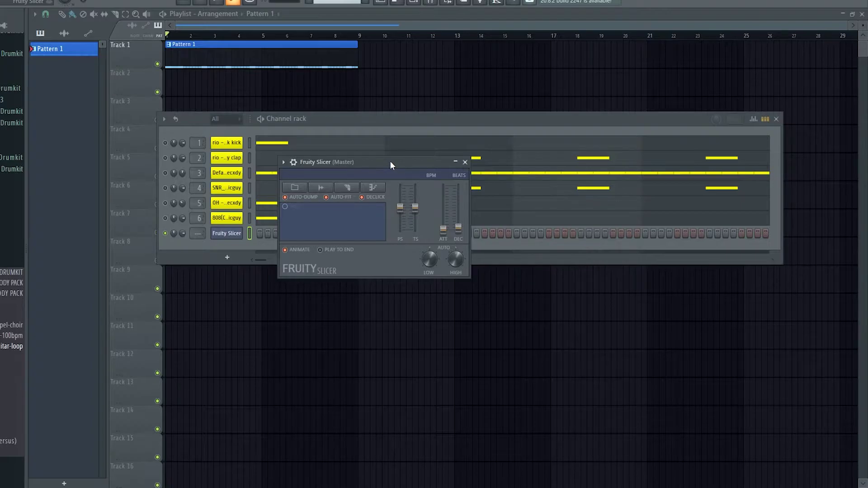
Load the looperman dababy-x-gunna-x-wheezy guitar loop into Fruity Slicer and set it to 132 BPM and 31 beats
{"action": "left_click", "coordinate": [324, 188]}
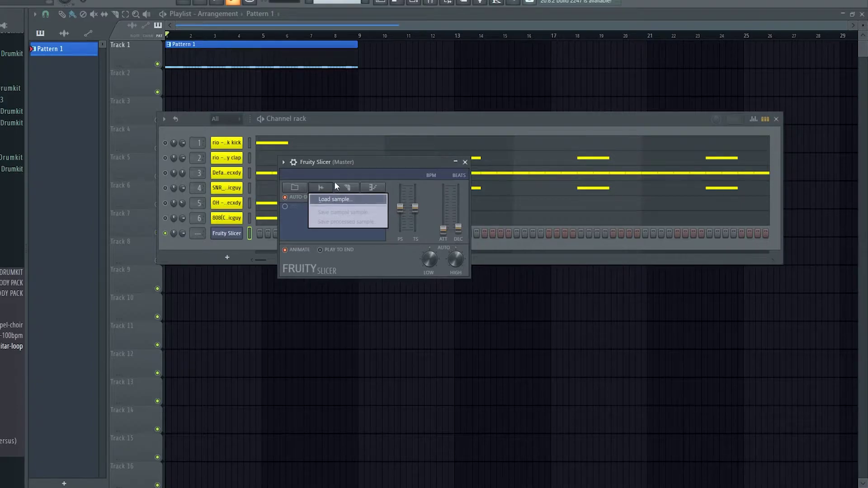
{"action": "left_click", "coordinate": [334, 189]}
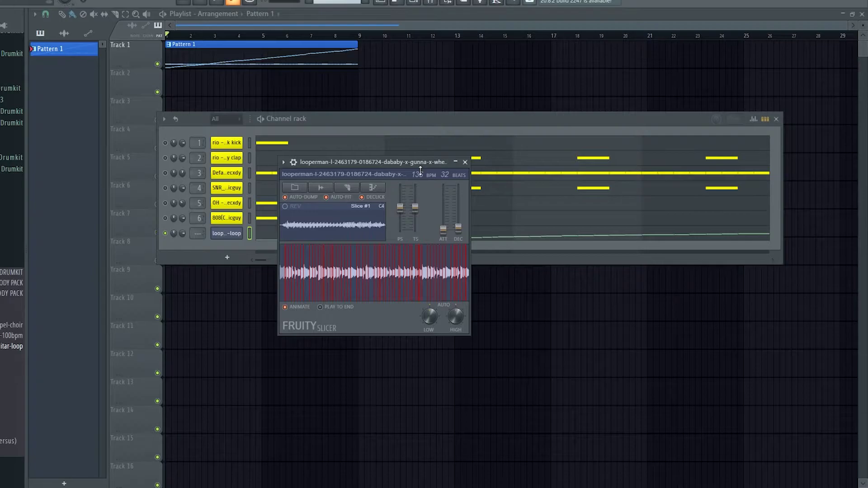
{"action": "mouse_move", "coordinate": [421, 170]}
{"action": "left_mouse_down"}
{"action": "mouse_move", "coordinate": [421, 190]}
{"action": "mouse_move", "coordinate": [420, 165]}
{"action": "mouse_move", "coordinate": [420, 174]}
{"action": "left_mouse_up"}
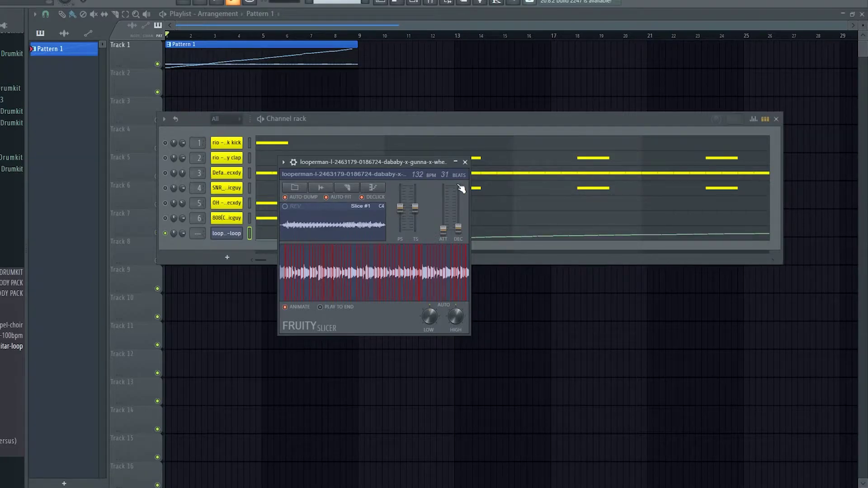
{"action": "left_click_drag", "start_coordinate": [445, 176], "coordinate": [446, 176]}
Try the slicer's pitch-shift and time-stretch sliders and reset both to their defaults
{"action": "mouse_move", "coordinate": [402, 208]}
{"action": "left_mouse_down"}
{"action": "mouse_move", "coordinate": [415, 193]}
{"action": "mouse_move", "coordinate": [416, 226]}
{"action": "mouse_move", "coordinate": [417, 213]}
{"action": "left_mouse_up"}
{"action": "right_click", "coordinate": [417, 214]}
{"action": "left_click", "coordinate": [434, 220]}
{"action": "right_click", "coordinate": [397, 203]}
{"action": "left_click", "coordinate": [412, 210]}
Try the slicer's attack at maximum and its decay, and return both to minimum
{"action": "mouse_move", "coordinate": [444, 228]}
{"action": "left_mouse_down"}
{"action": "mouse_move", "coordinate": [444, 196]}
{"action": "mouse_move", "coordinate": [443, 230]}
{"action": "left_mouse_up"}
{"action": "left_click_drag", "start_coordinate": [443, 230], "coordinate": [443, 184]}
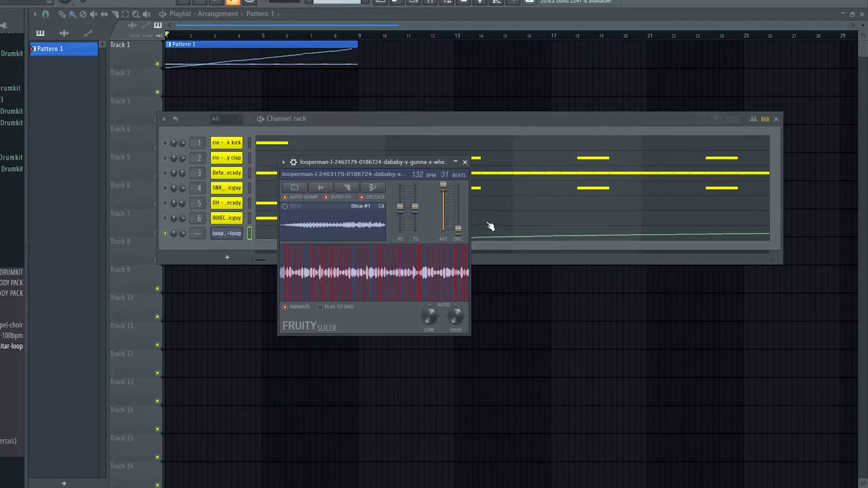
{"action": "mouse_move", "coordinate": [463, 234]}
{"action": "left_mouse_down"}
{"action": "mouse_move", "coordinate": [458, 186]}
{"action": "mouse_move", "coordinate": [459, 230]}
{"action": "left_mouse_up"}
{"action": "left_click_drag", "start_coordinate": [443, 184], "coordinate": [443, 229]}
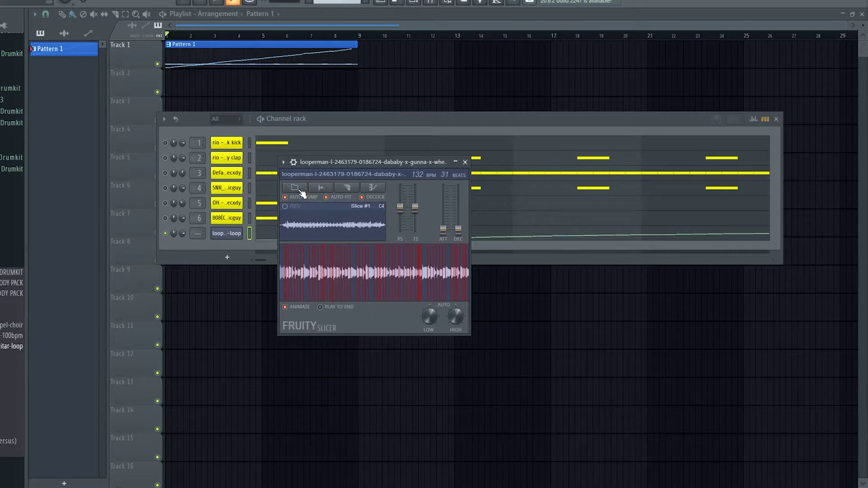
{"action": "left_click", "coordinate": [328, 189]}
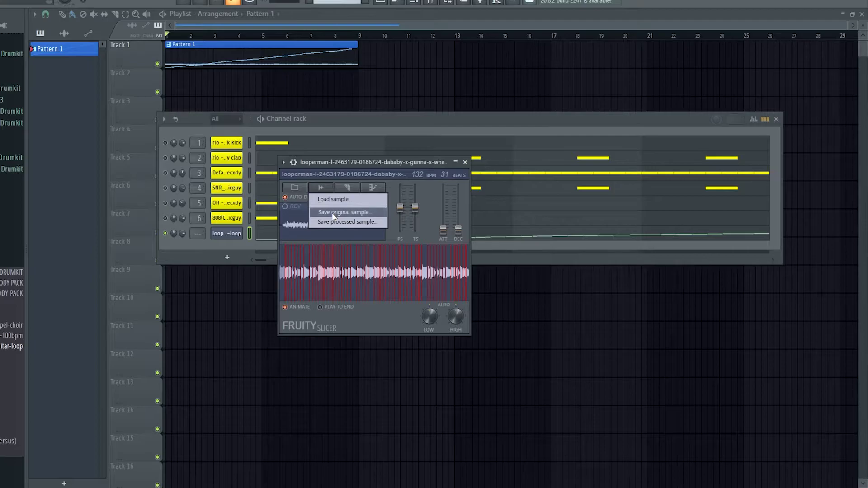
{"action": "left_click", "coordinate": [327, 189]}
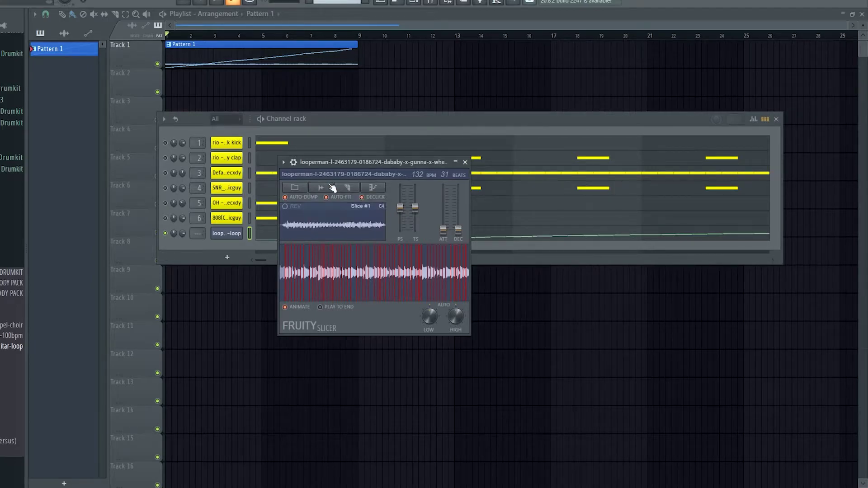
Try dull, medium and sharp auto-slicing on the guitar loop in turn
{"action": "left_click", "coordinate": [347, 188]}
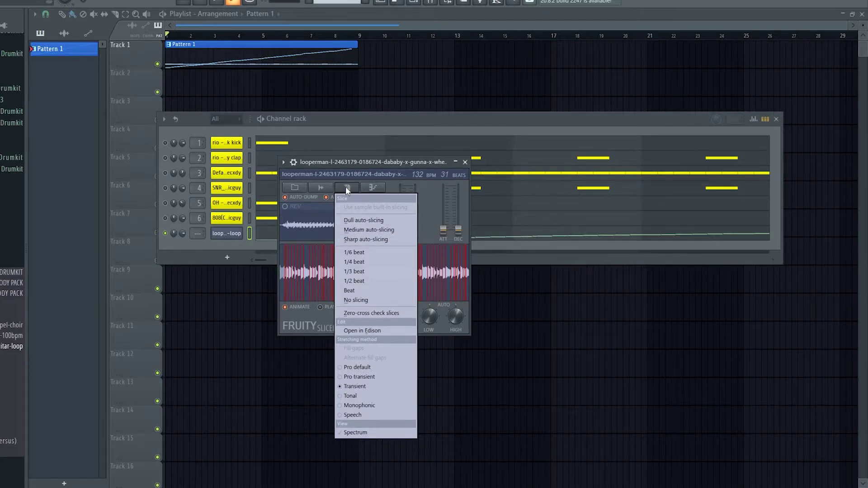
{"action": "left_click", "coordinate": [373, 220]}
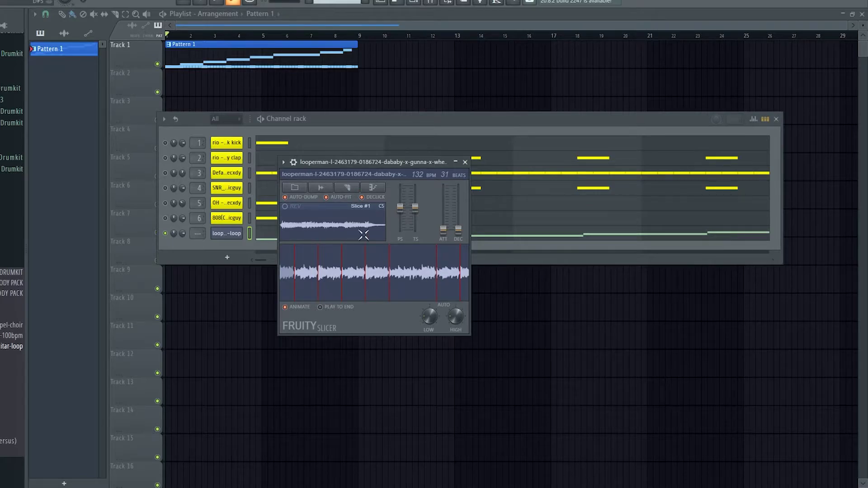
{"action": "left_click", "coordinate": [346, 188]}
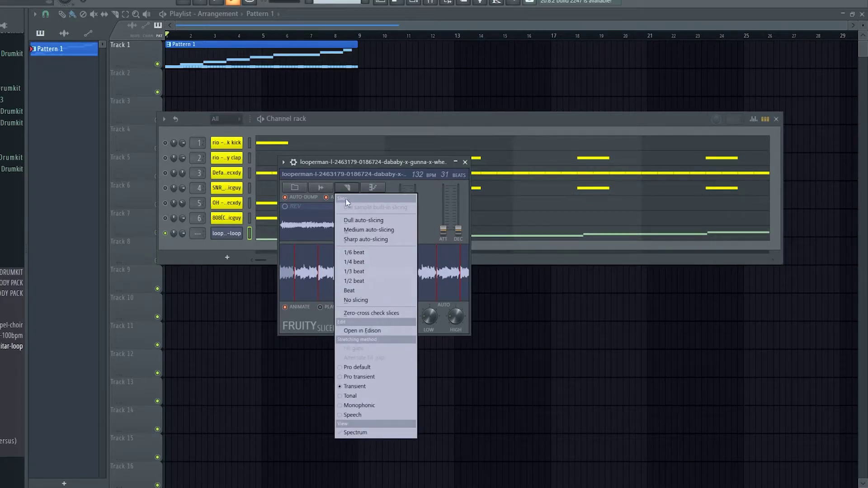
{"action": "left_click", "coordinate": [357, 231]}
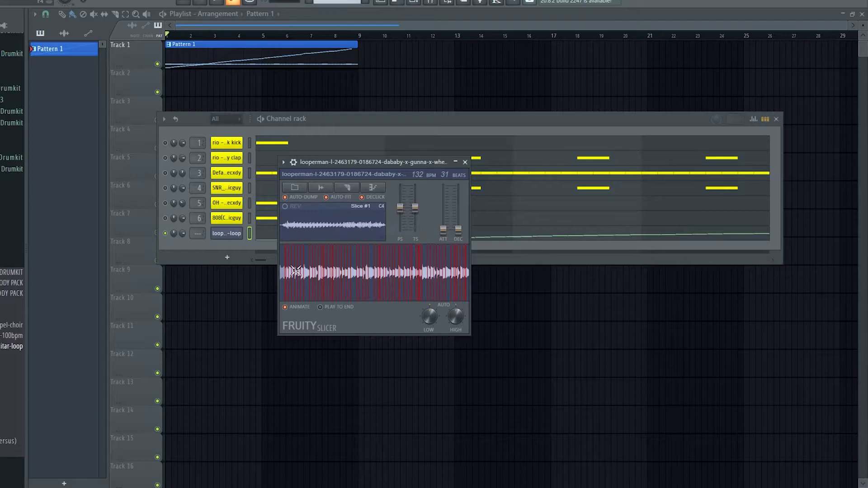
{"action": "left_click", "coordinate": [347, 188]}
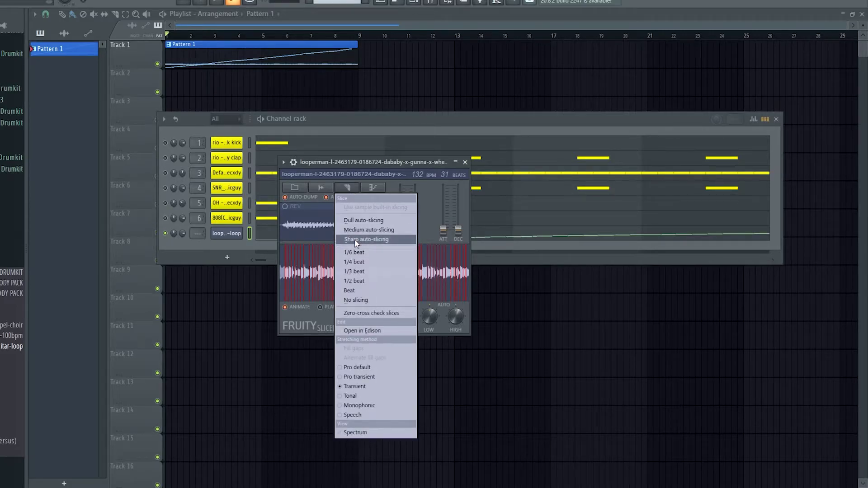
{"action": "left_click", "coordinate": [355, 240]}
Try slicing the guitar loop at 1/6 beat, at every beat and with no slicing
{"action": "left_click", "coordinate": [349, 188]}
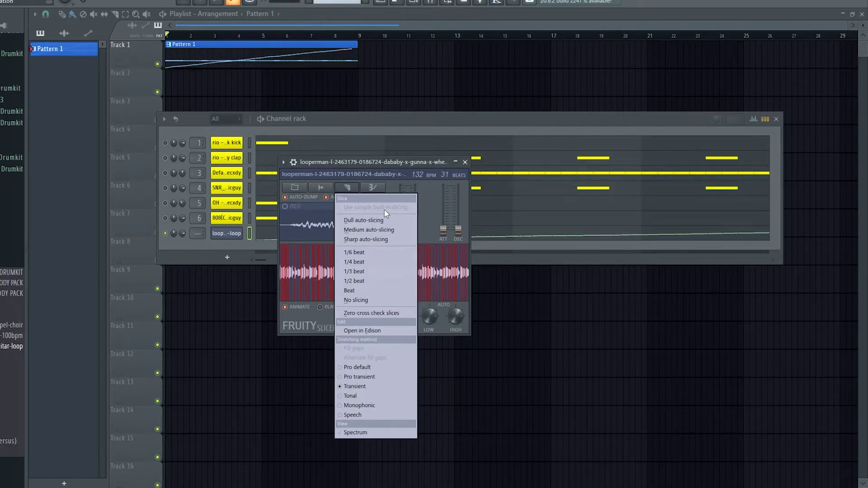
{"action": "left_click", "coordinate": [359, 254]}
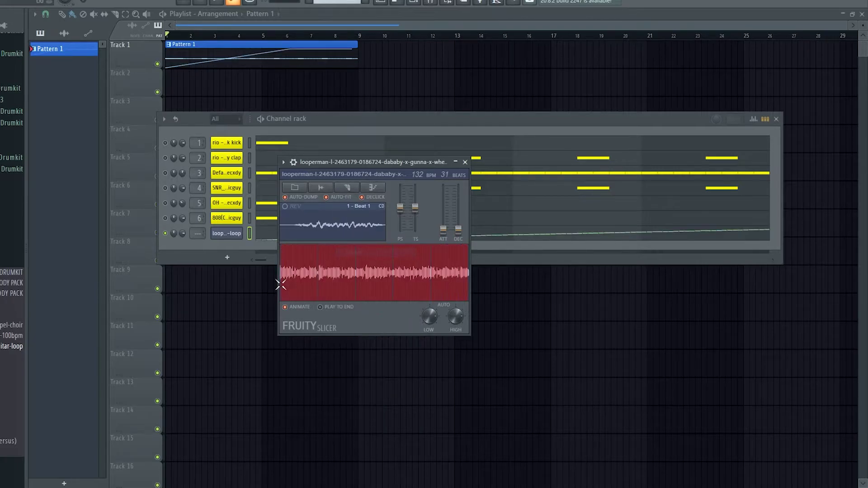
{"action": "left_click", "coordinate": [347, 188]}
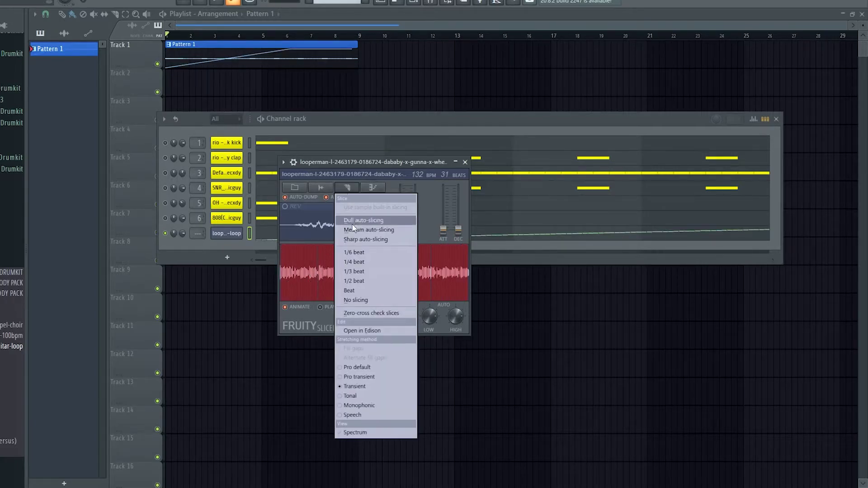
{"action": "left_click", "coordinate": [353, 291]}
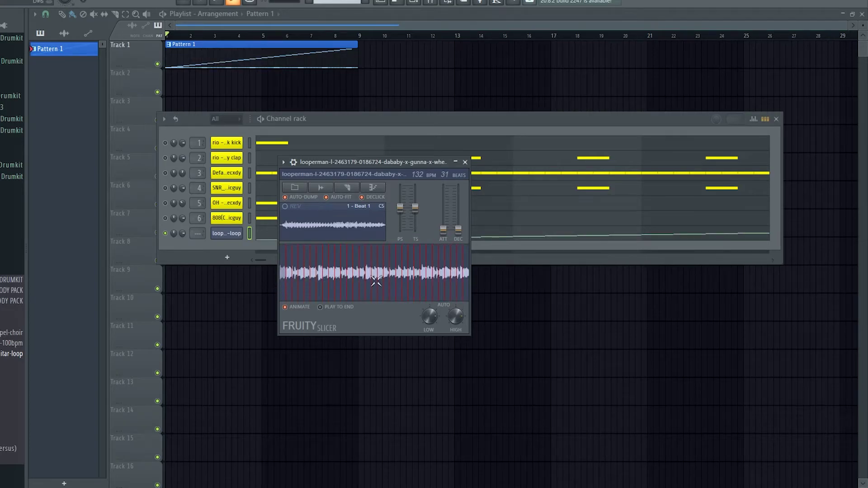
{"action": "left_click", "coordinate": [357, 190]}
{"action": "left_click", "coordinate": [352, 301]}
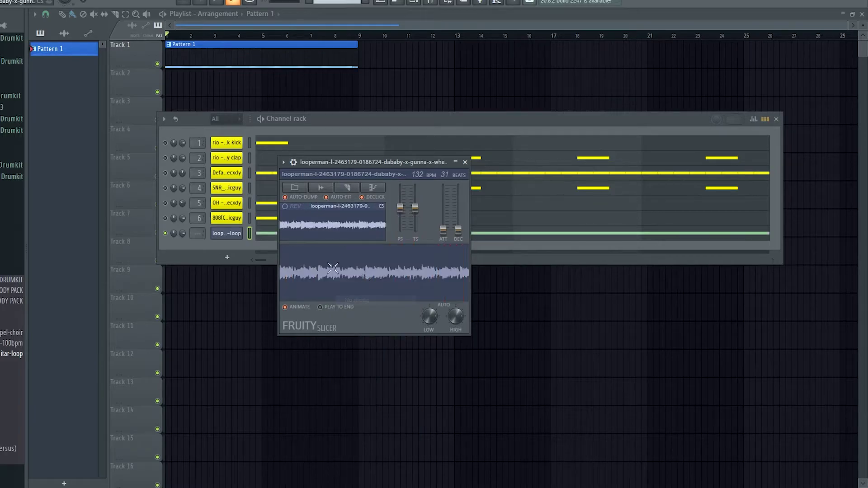
Slice the guitar loop with the Beat option
{"action": "left_click", "coordinate": [347, 186]}
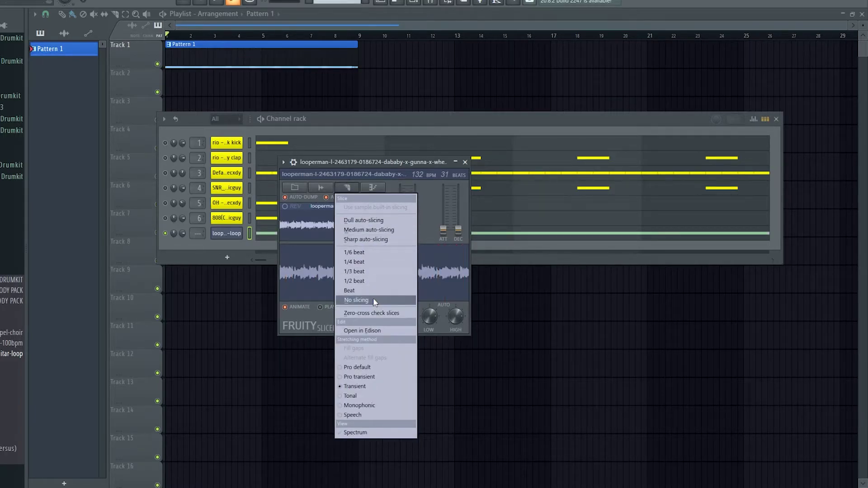
{"action": "left_click", "coordinate": [372, 290]}
Try the Spectrum view of the sliced loop and switch back to the waveform
{"action": "left_click", "coordinate": [347, 187]}
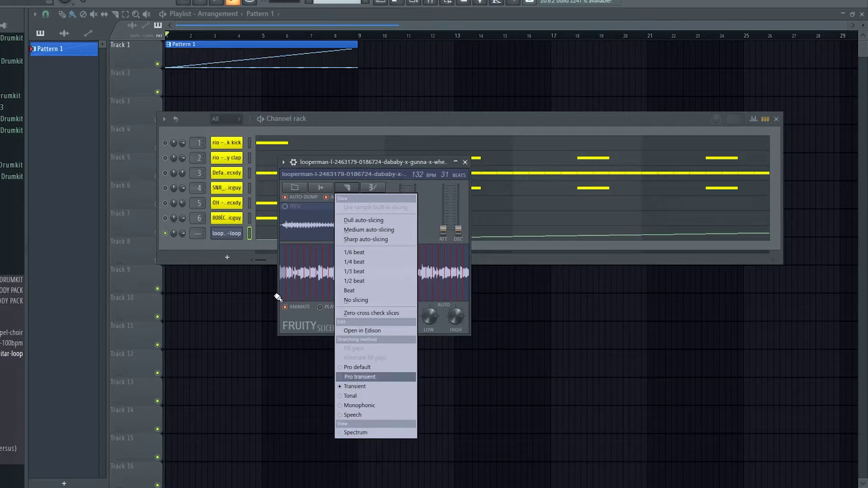
{"action": "left_click", "coordinate": [366, 432]}
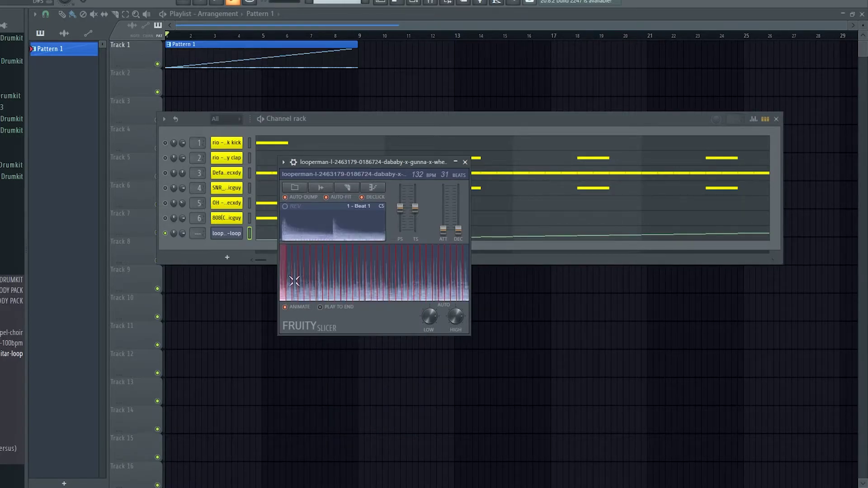
{"action": "left_click", "coordinate": [355, 189]}
{"action": "left_click", "coordinate": [378, 433]}
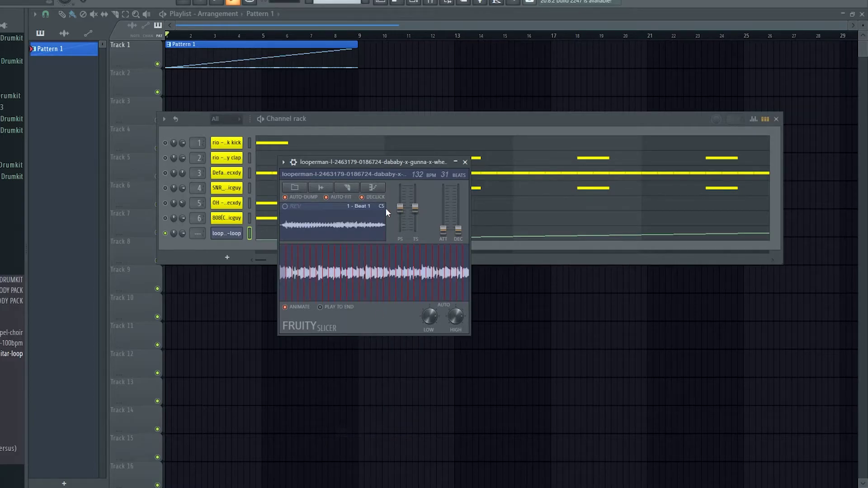
Apply the Normal order to the slices, open their notes in the piano roll and preview them briefly
{"action": "left_click", "coordinate": [373, 188]}
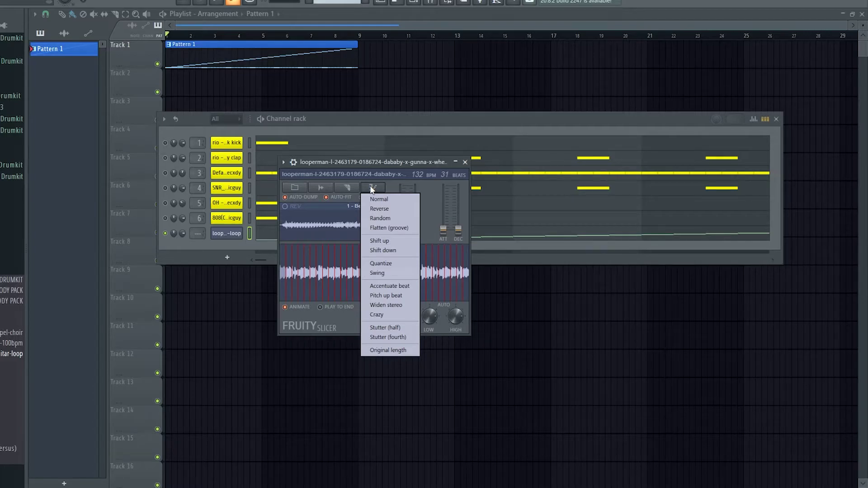
{"action": "left_click", "coordinate": [385, 199]}
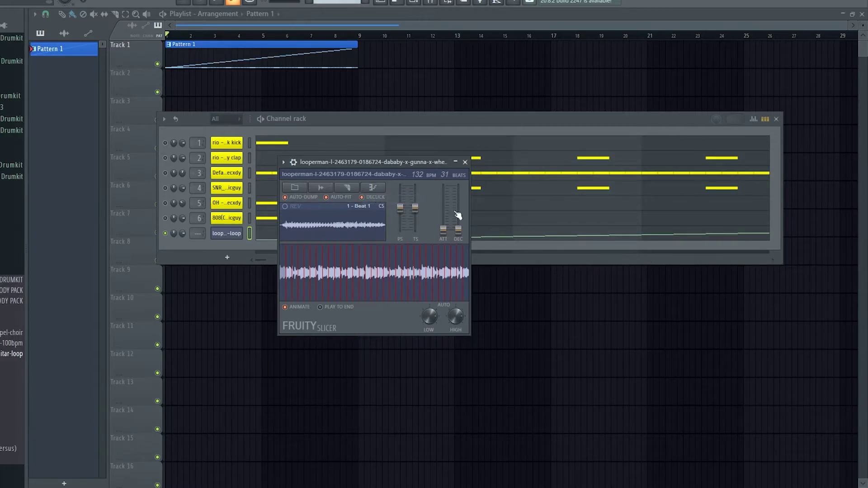
{"action": "left_click", "coordinate": [558, 237]}
{"action": "scroll", "coordinate": [397, 208], "scroll_direction": "down", "scroll_amount": 3}
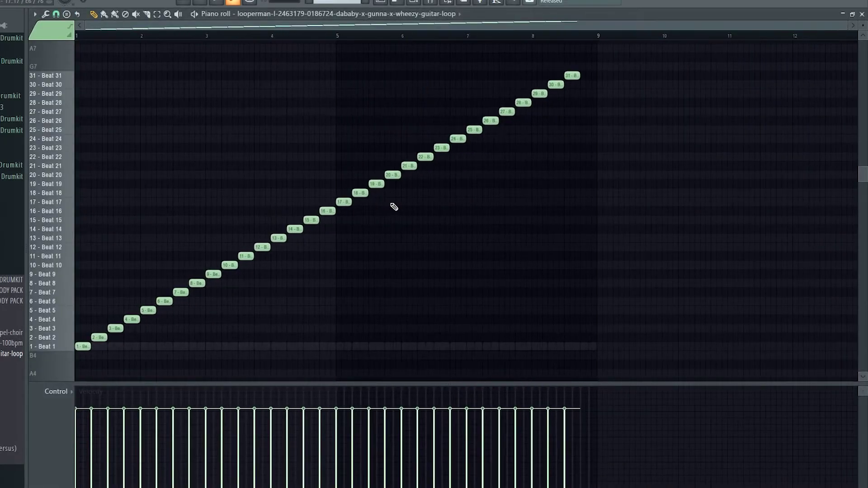
{"action": "key", "text": "space"}
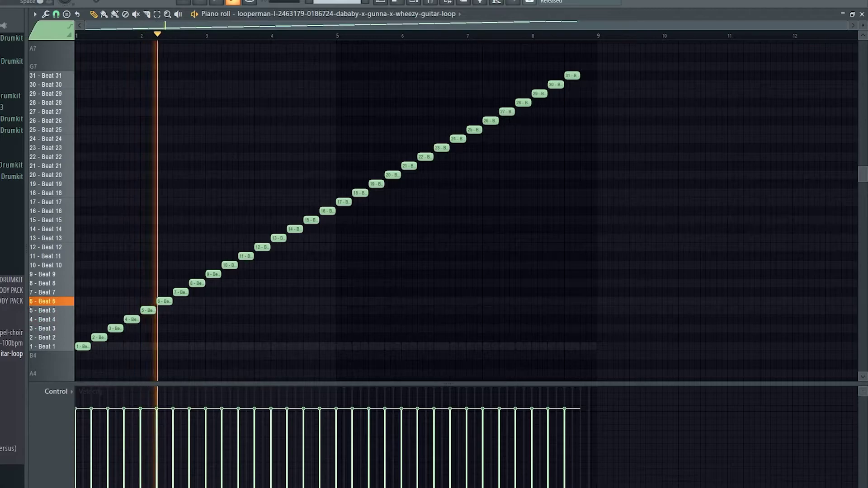
{"action": "key", "text": "space"}
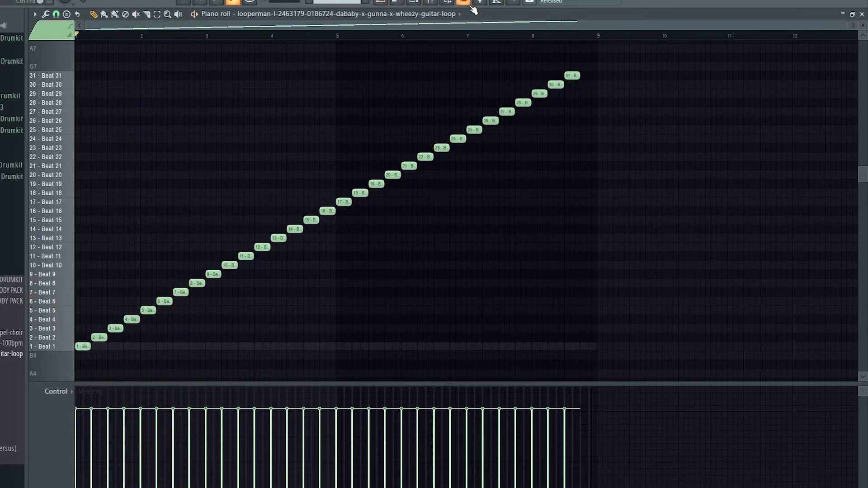
Apply the Reverse order to the loop's slices and preview the notes in the piano roll
{"action": "left_click", "coordinate": [416, 2]}
{"action": "left_click", "coordinate": [226, 234]}
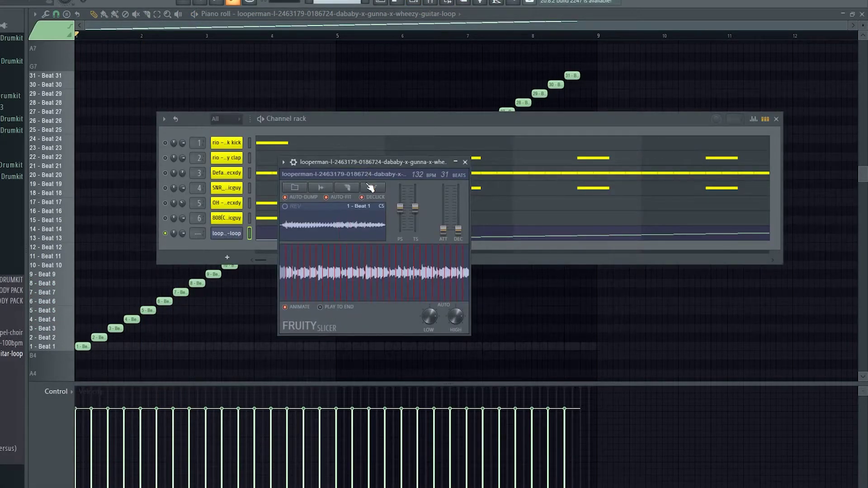
{"action": "left_click", "coordinate": [371, 187]}
{"action": "left_click", "coordinate": [392, 208]}
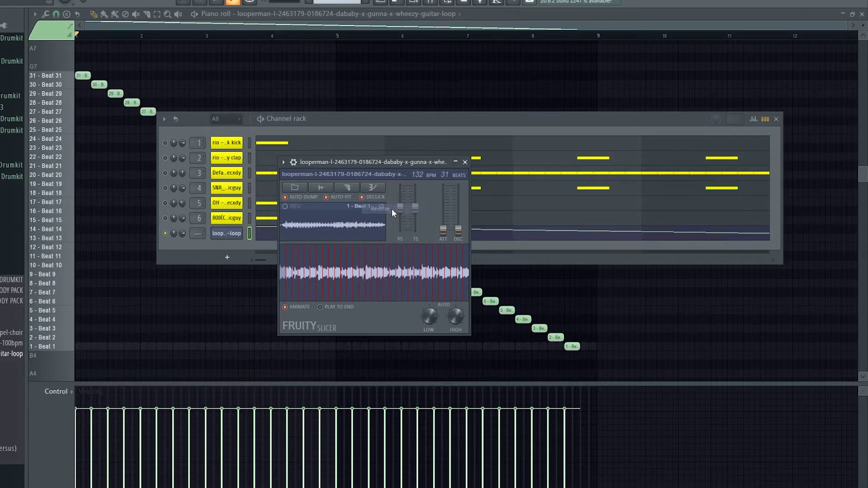
{"action": "left_click", "coordinate": [225, 26]}
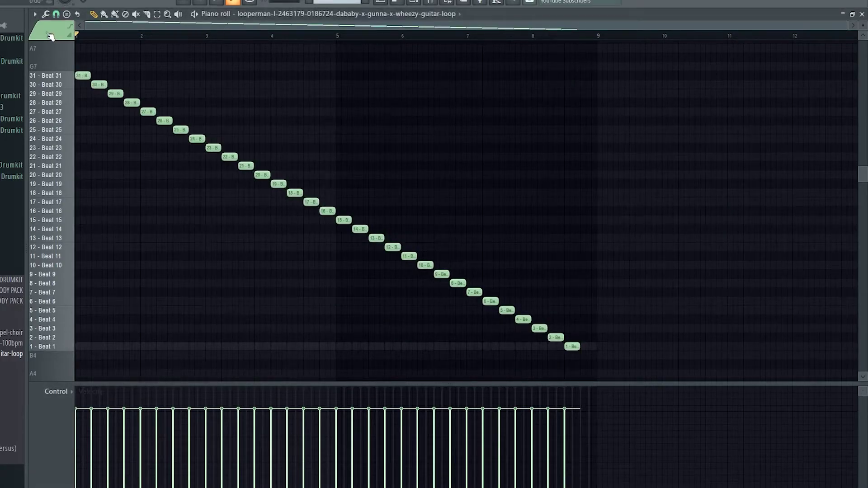
{"action": "key", "text": "space"}
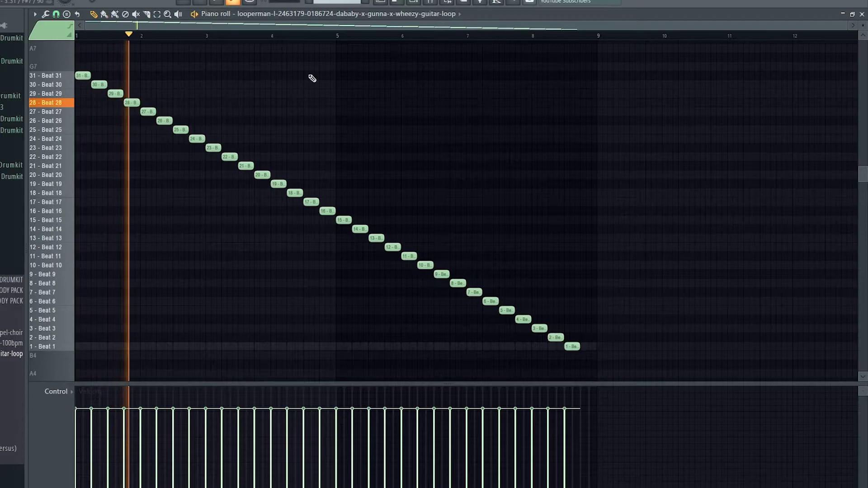
{"action": "key", "text": "space"}
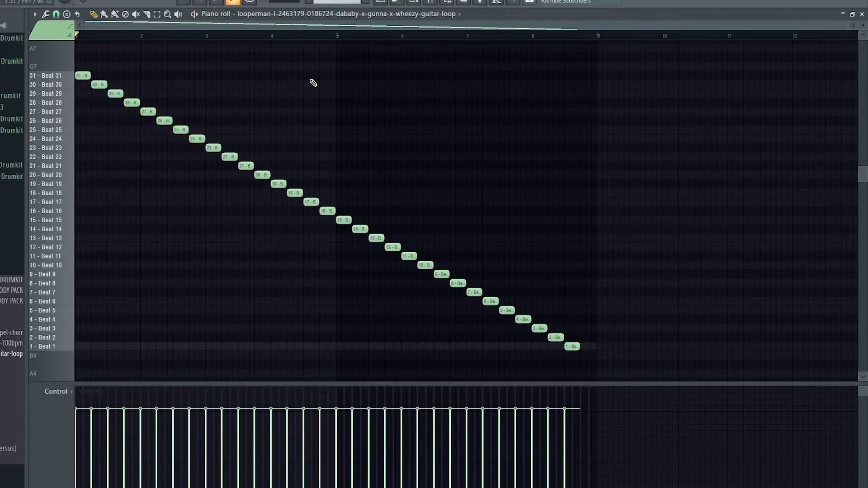
Flip the slice notes horizontally with the score flipper, preserving start times
{"action": "key", "text": "alt+y"}
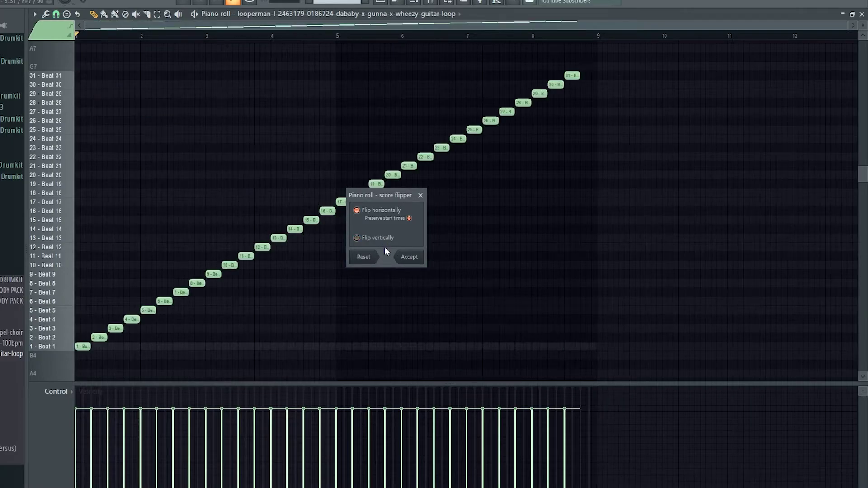
{"action": "left_click", "coordinate": [409, 257]}
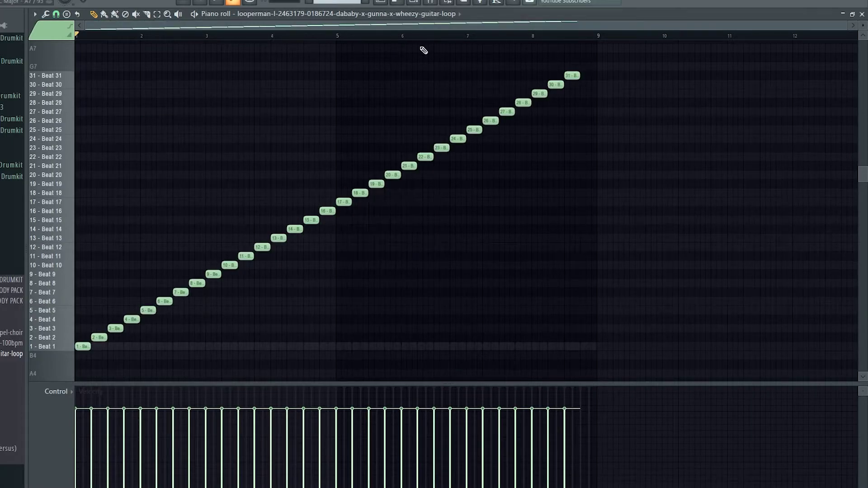
Reopen the guitar loop's slicer and apply the Random order to its slices
{"action": "key", "text": "F6"}
{"action": "left_click", "coordinate": [226, 233]}
{"action": "left_click", "coordinate": [372, 188]}
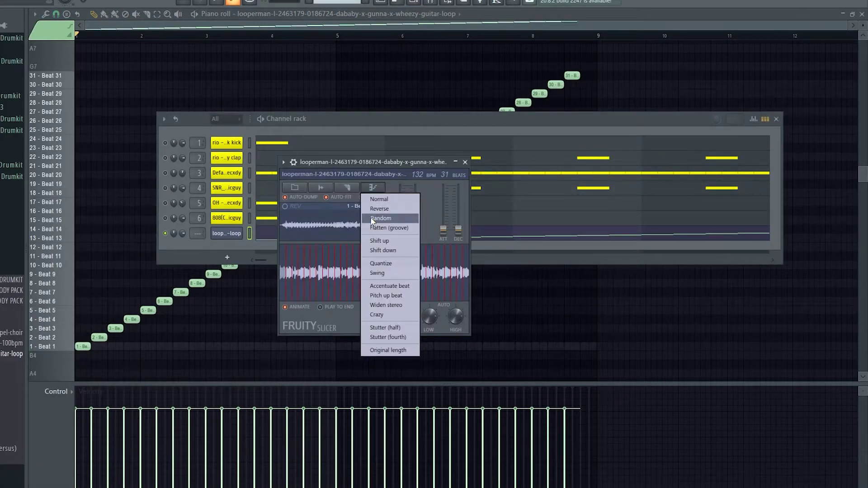
{"action": "left_click", "coordinate": [372, 219]}
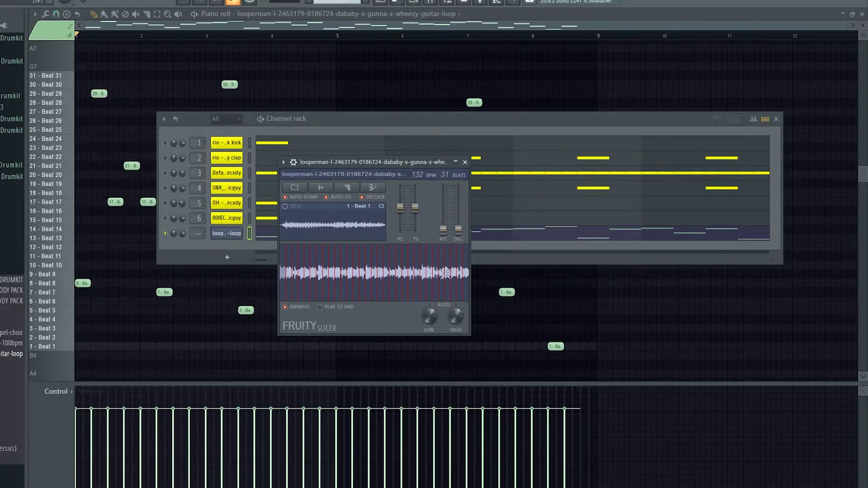
Open the randomly ordered slice notes in the piano roll and preview them briefly
{"action": "left_click", "coordinate": [63, 39]}
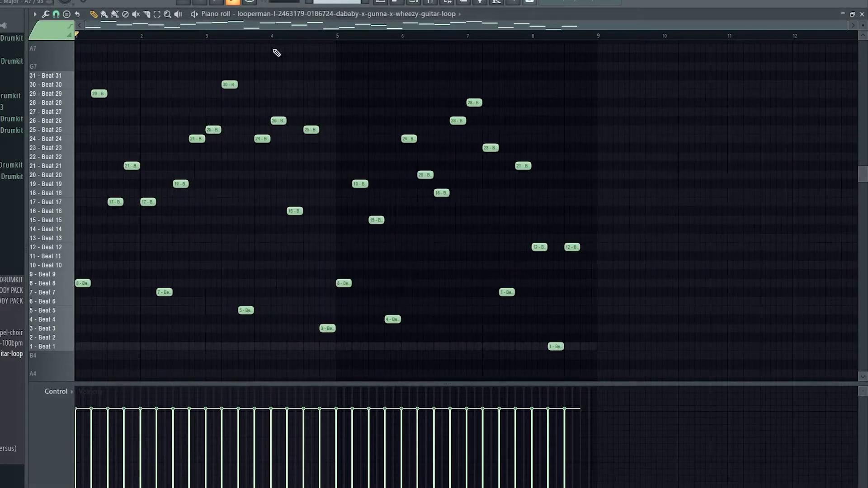
{"action": "key", "text": "space"}
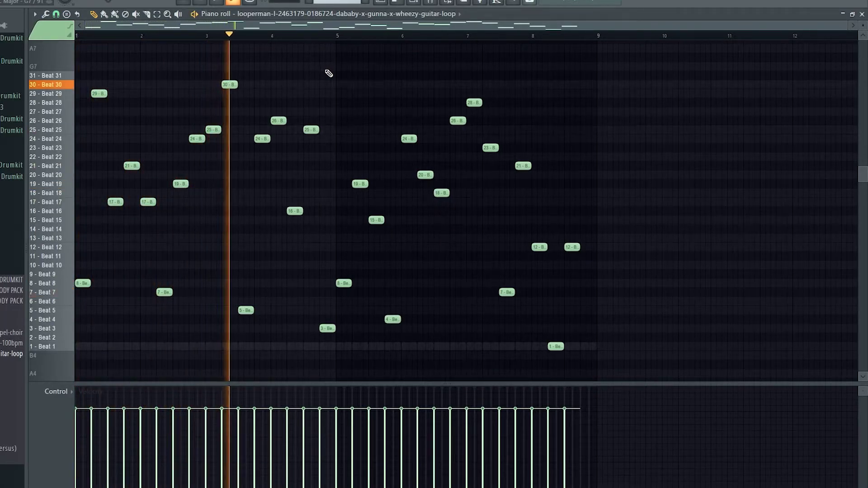
{"action": "key", "text": "space"}
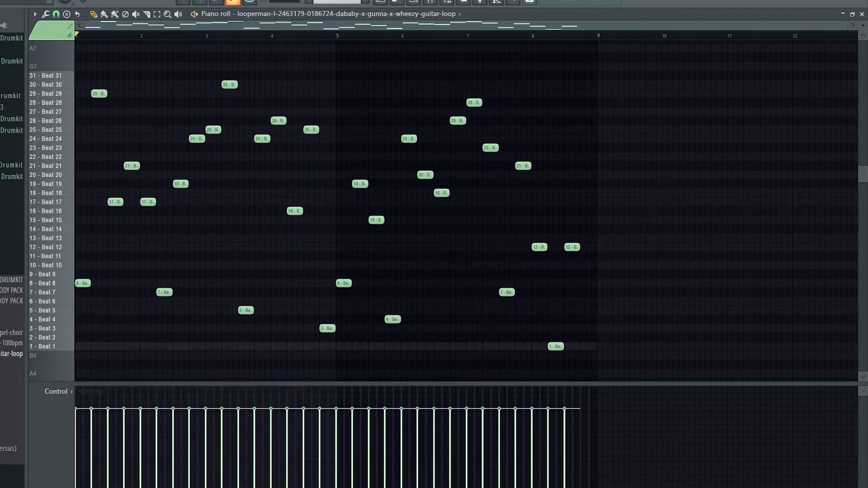
Reshuffle the guitar loop's slices by applying the Random order again, and check the notes in the piano roll
{"action": "left_click", "coordinate": [414, 4]}
{"action": "left_click", "coordinate": [227, 234]}
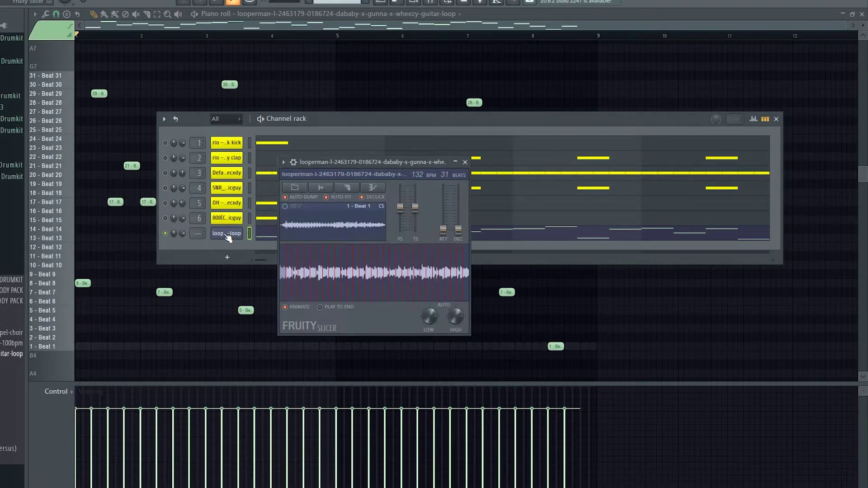
{"action": "left_click", "coordinate": [374, 188]}
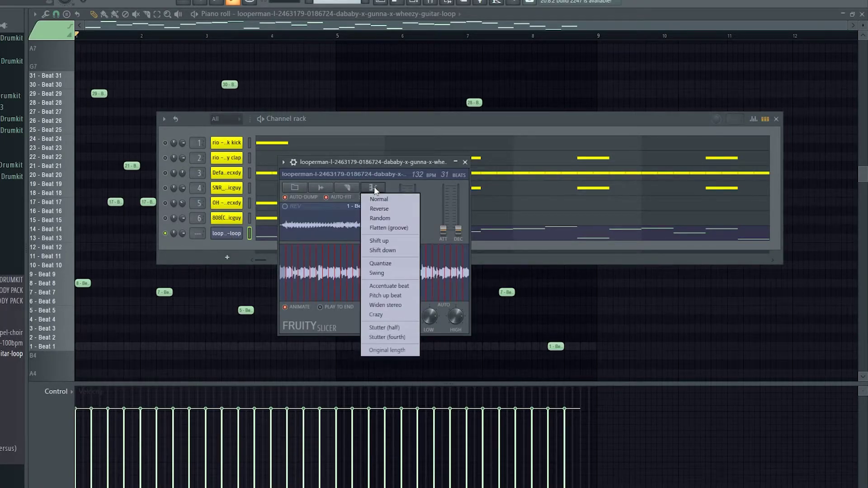
{"action": "left_click", "coordinate": [383, 217]}
{"action": "left_click", "coordinate": [93, 36]}
{"action": "key", "text": "F6"}
Reopen the guitar loop's slicer and examine its slicing and stretching-method options without changing them
{"action": "left_click", "coordinate": [228, 233]}
{"action": "left_click", "coordinate": [347, 187]}
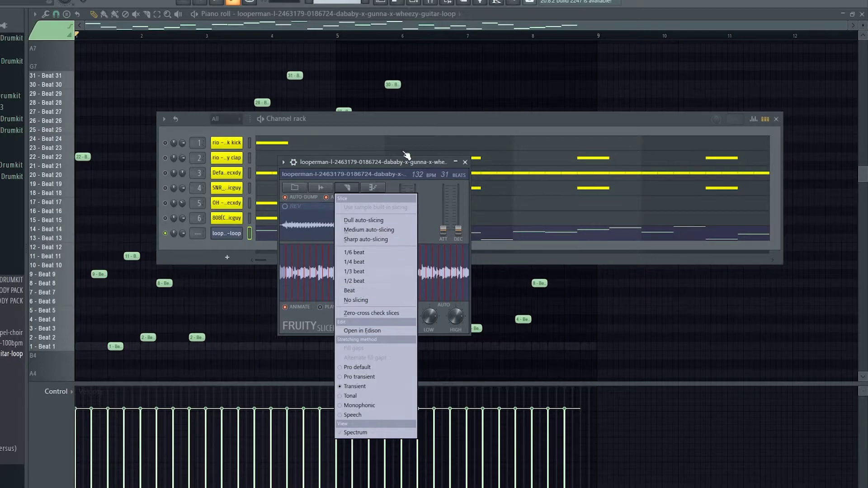
{"action": "left_click", "coordinate": [352, 160]}
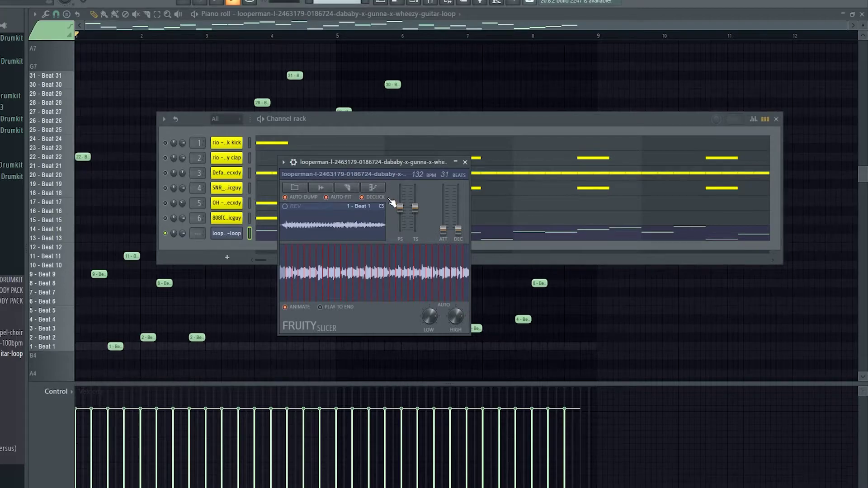
{"action": "left_click", "coordinate": [345, 188]}
{"action": "left_click", "coordinate": [380, 194]}
Apply Flatten (groove) to the loop's slices and preview the notes in the piano roll
{"action": "left_click", "coordinate": [383, 194]}
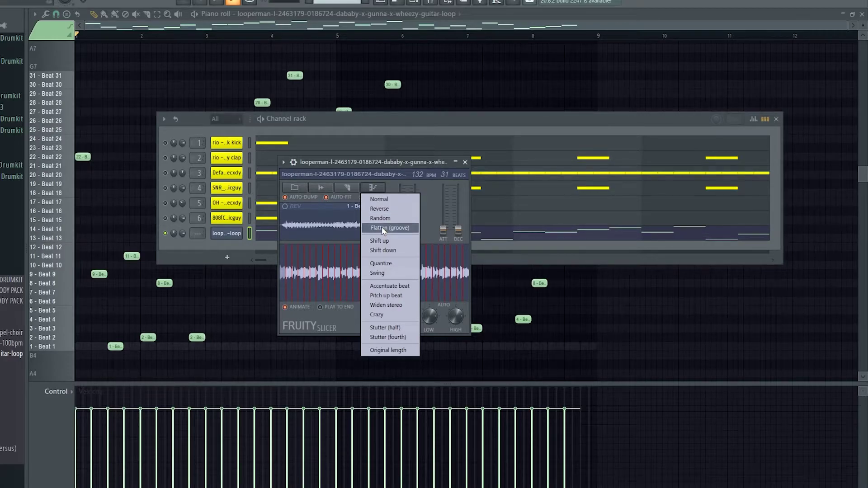
{"action": "left_click", "coordinate": [396, 231]}
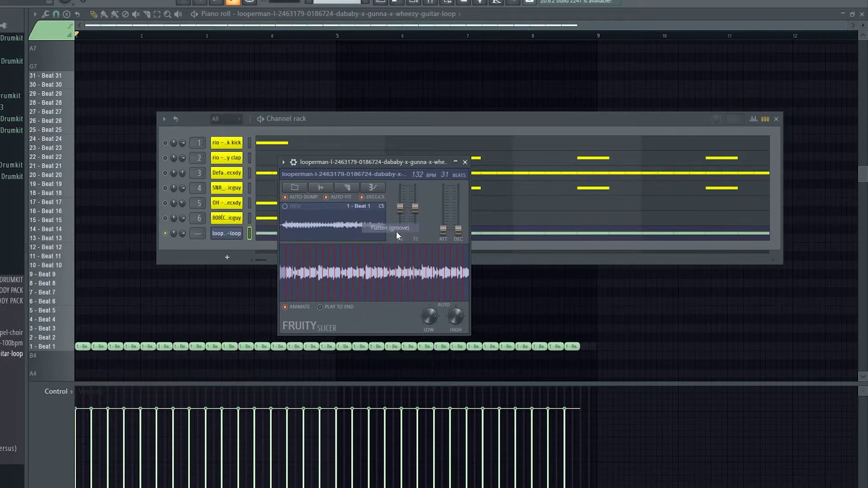
{"action": "left_click", "coordinate": [138, 28]}
{"action": "key", "text": "space"}
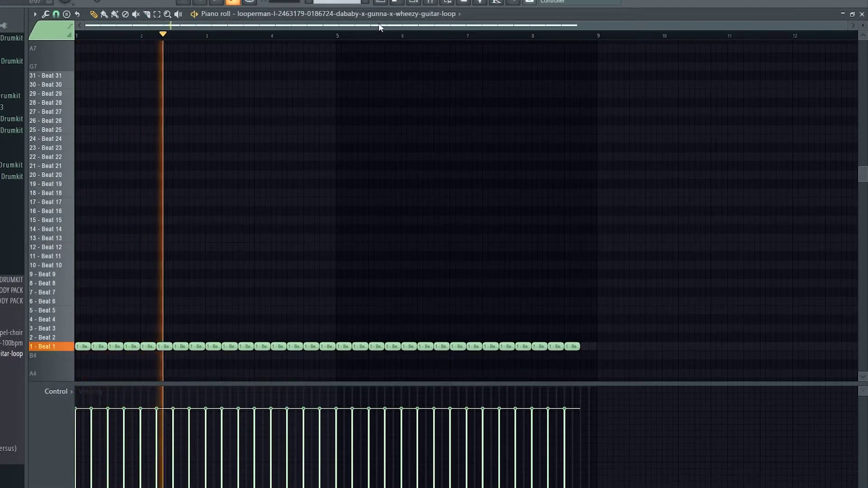
{"action": "key", "text": "space"}
Return the loop's slices to the Normal order and try the Swing option on them
{"action": "left_click", "coordinate": [412, 2]}
{"action": "left_click", "coordinate": [372, 187]}
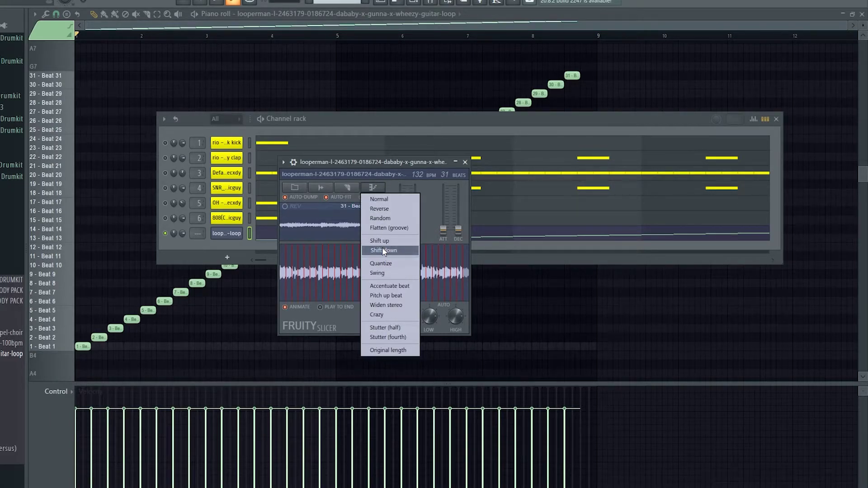
{"action": "left_click", "coordinate": [377, 272]}
Apply the Crazy option to the slices and play their notes in the piano roll
{"action": "left_click", "coordinate": [382, 188]}
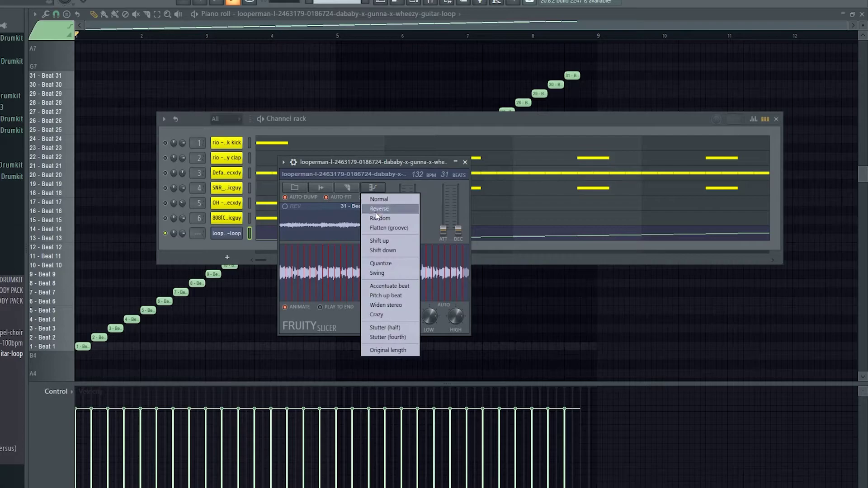
{"action": "left_click", "coordinate": [391, 318]}
{"action": "left_click", "coordinate": [52, 39]}
{"action": "key", "text": "space"}
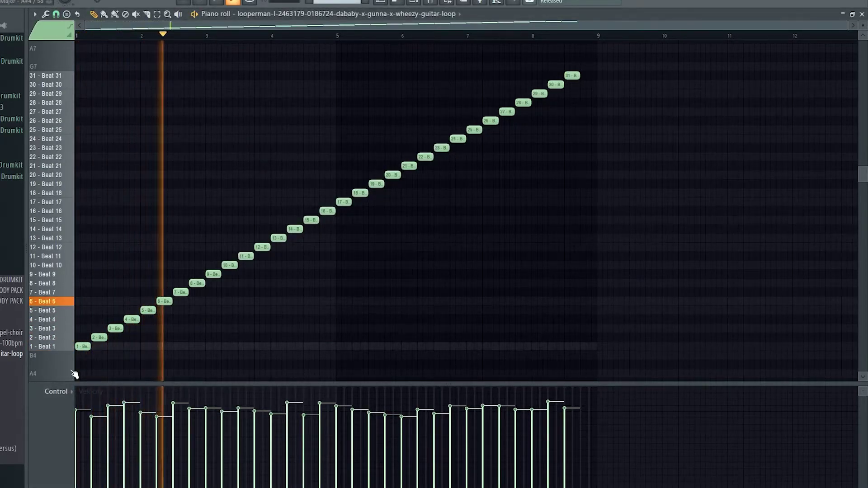
Inspect the slice notes' pan and fine pitch values in the piano roll's control lane during playback
{"action": "left_click", "coordinate": [66, 392]}
{"action": "left_click", "coordinate": [75, 409]}
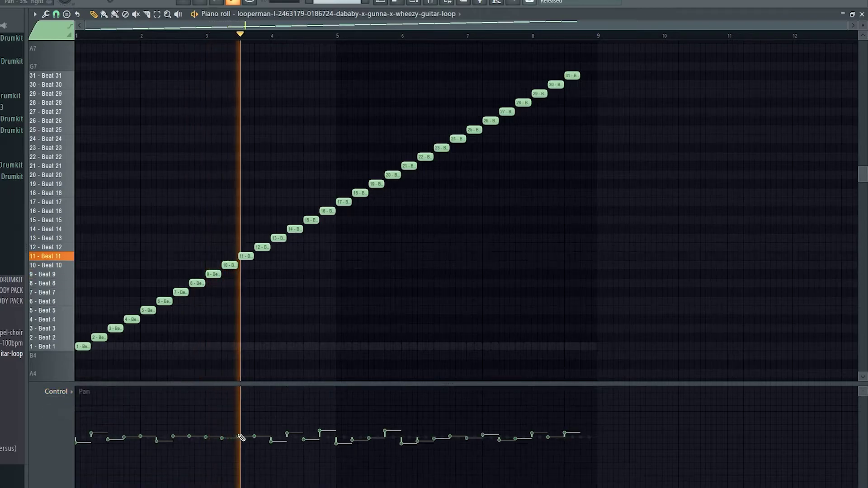
{"action": "left_click", "coordinate": [58, 391]}
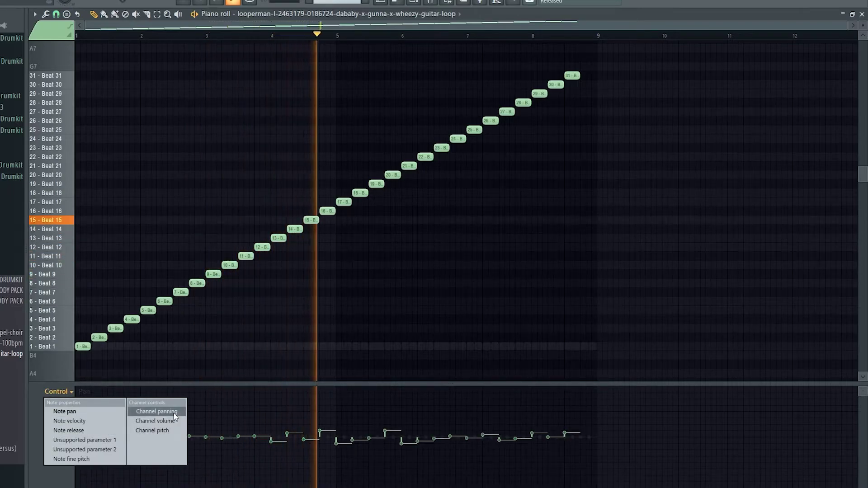
{"action": "left_click", "coordinate": [71, 459]}
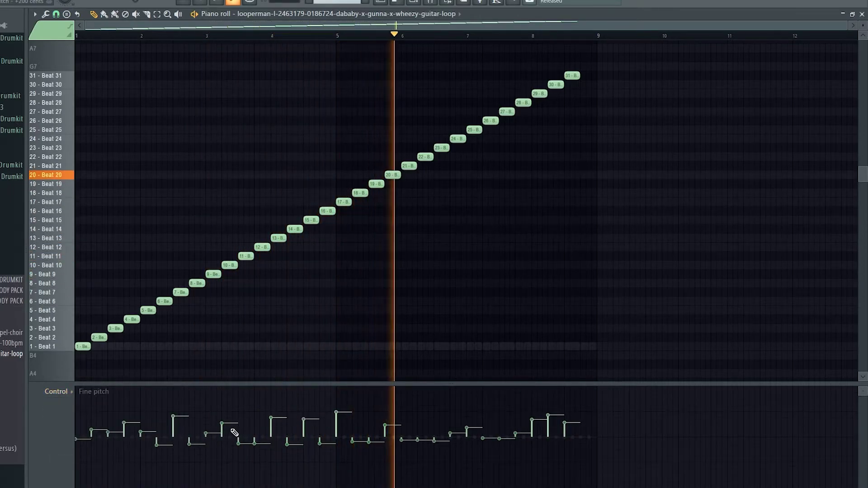
{"action": "key", "text": "space"}
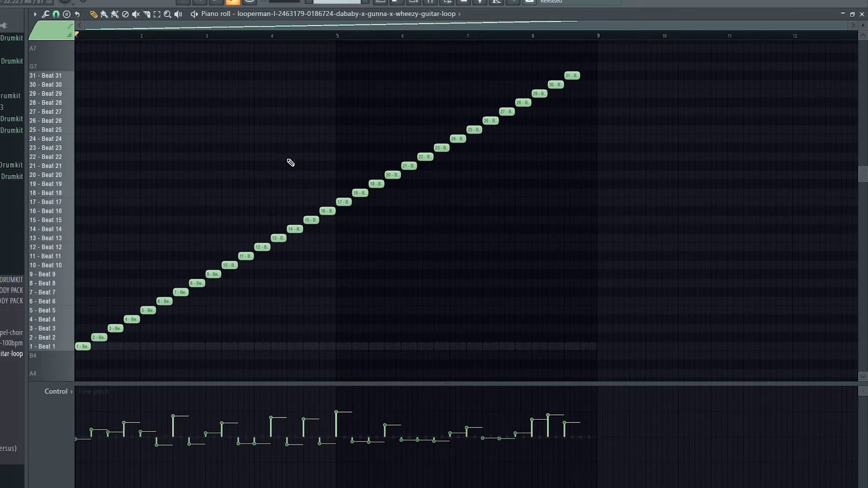
Apply Stutter (half) to the normally ordered slices and preview the notes in the piano roll
{"action": "key", "text": "space"}
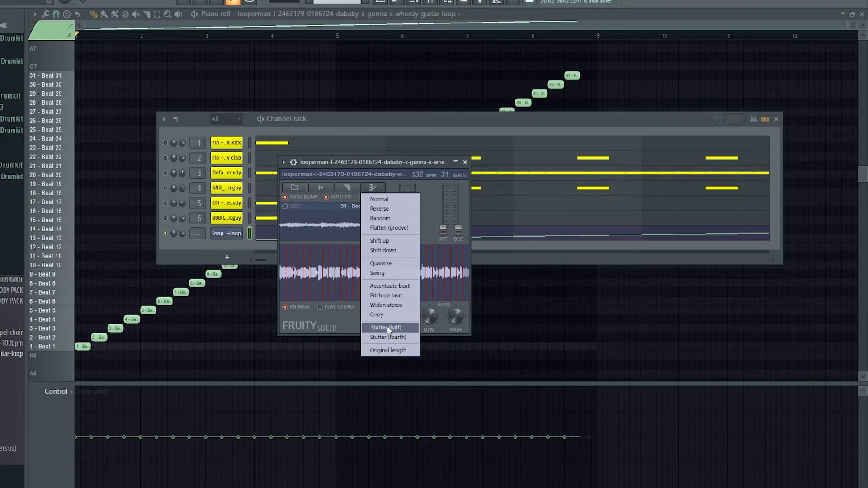
{"action": "left_click", "coordinate": [387, 326]}
{"action": "left_click", "coordinate": [273, 26]}
{"action": "key", "text": "space"}
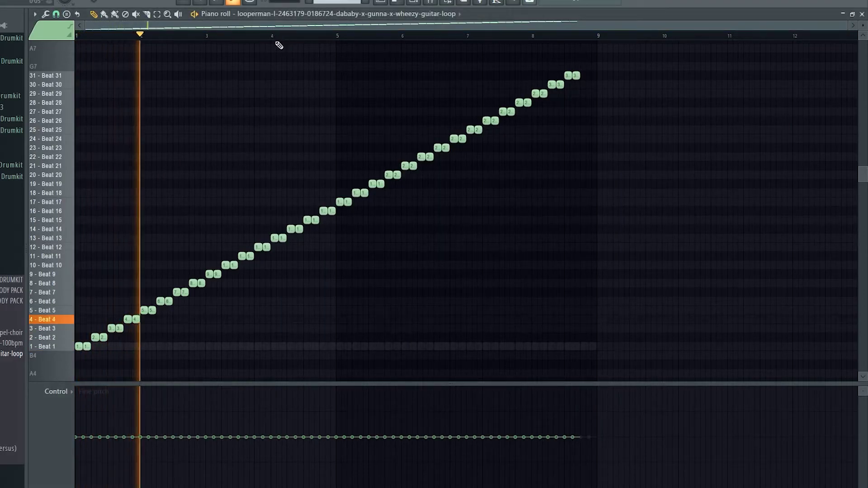
{"action": "key", "text": "space"}
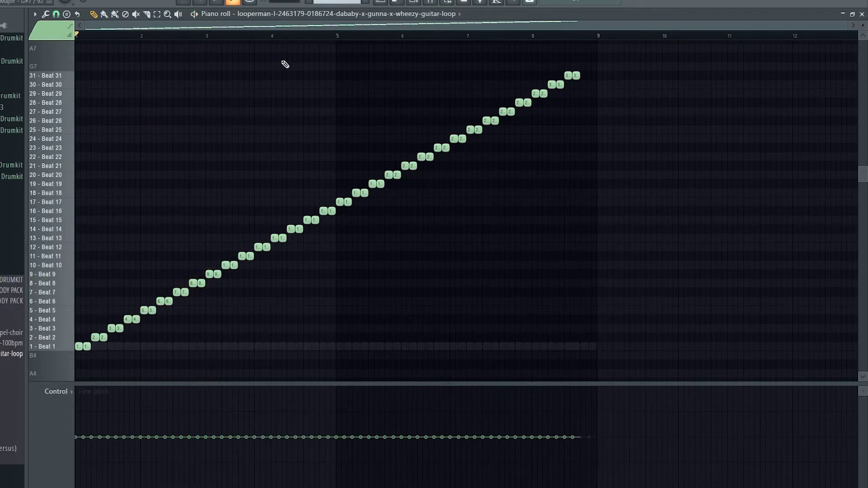
Flip the stuttered slice notes horizontally with the score flipper, preserving start times, and preview them
{"action": "key", "text": "alt+y"}
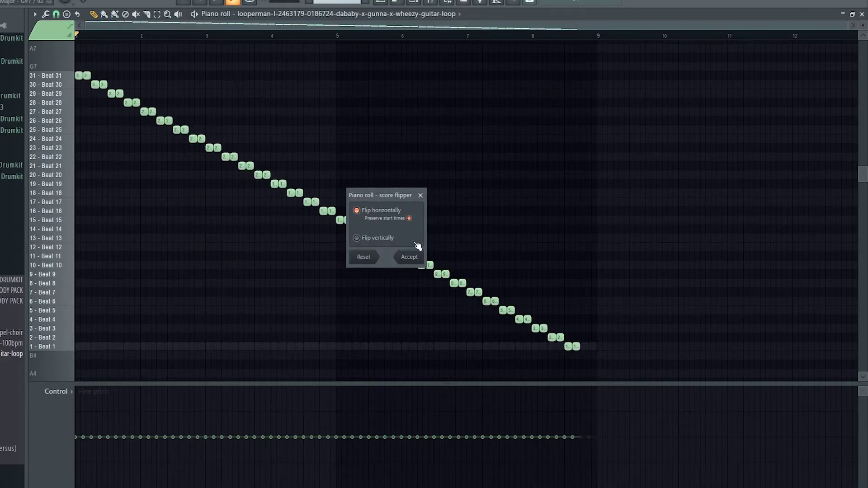
{"action": "left_click", "coordinate": [410, 256]}
{"action": "key", "text": "space"}
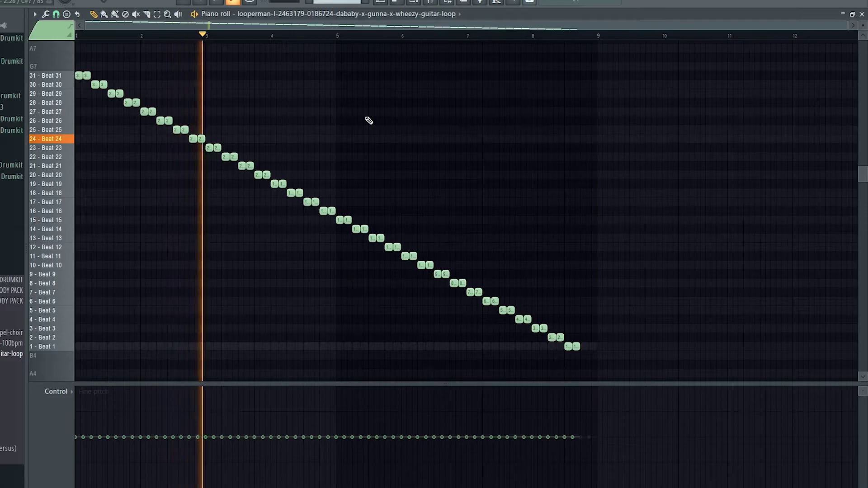
{"action": "key", "text": "space"}
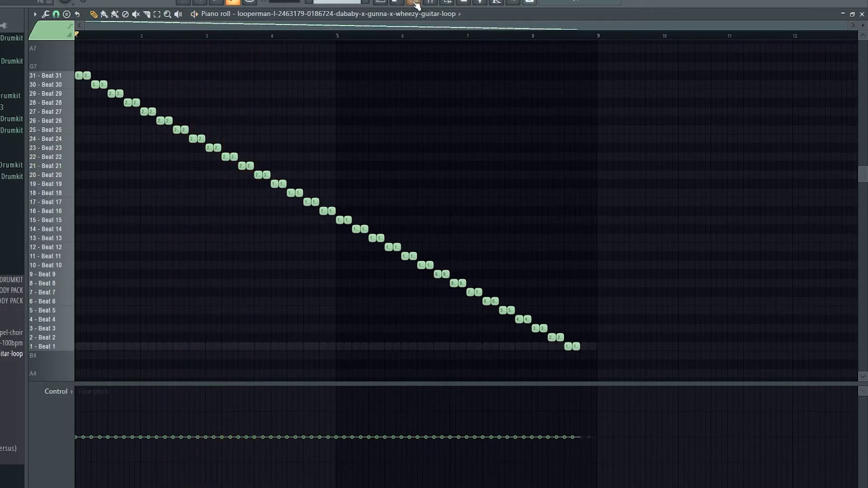
Route the guitar loop to mixer insert 7 and load the HalfTime effect into its Slot 1
{"action": "key", "text": "F6"}
{"action": "key", "text": "F9"}
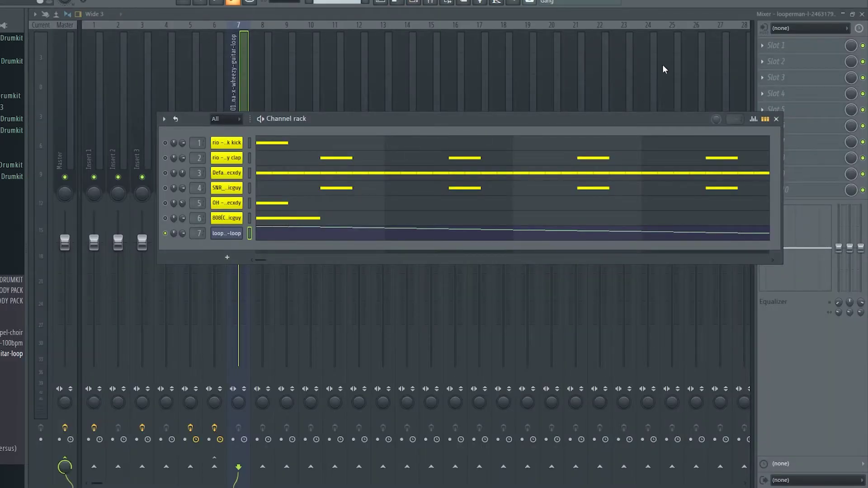
{"action": "left_click", "coordinate": [787, 45]}
{"action": "left_click", "coordinate": [633, 354]}
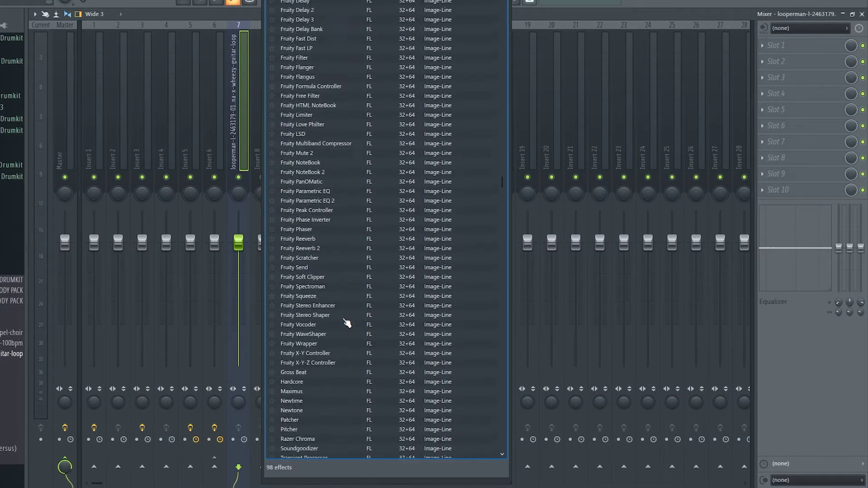
{"action": "scroll", "coordinate": [349, 320], "scroll_direction": "down", "scroll_amount": 10}
{"action": "left_click", "coordinate": [299, 360]}
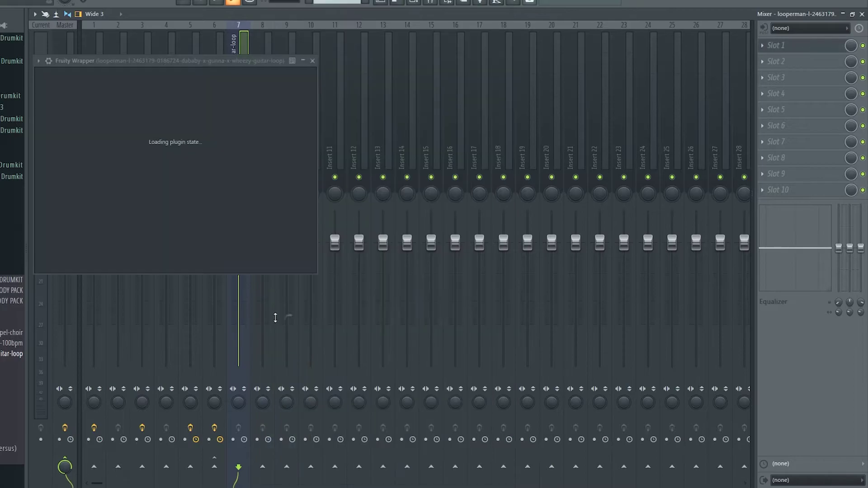
Set HalfTime's loop length to 1/2 and its mix to 87% during playback of the guitar loop
{"action": "left_click", "coordinate": [136, 109]}
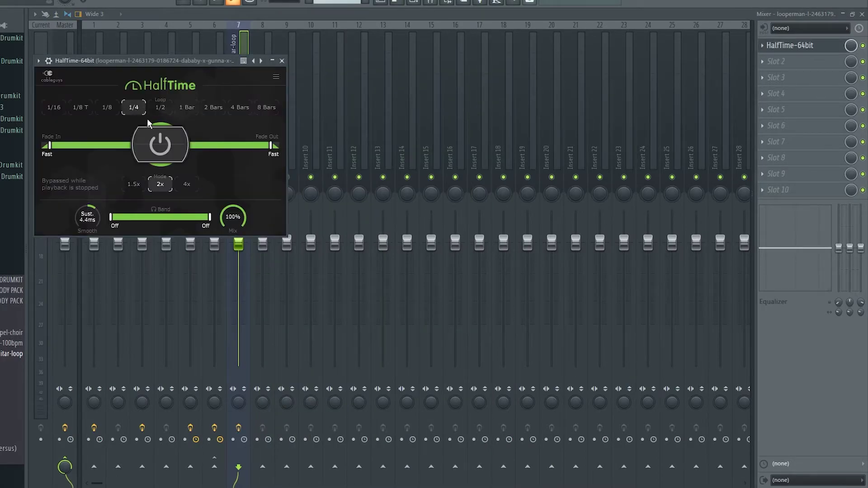
{"action": "left_click", "coordinate": [161, 107]}
{"action": "key", "text": "space"}
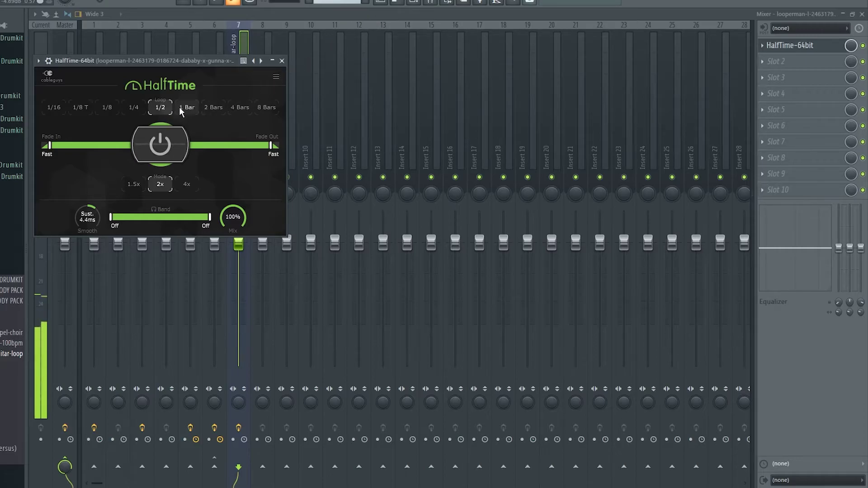
{"action": "mouse_move", "coordinate": [240, 214]}
{"action": "left_mouse_down"}
{"action": "mouse_move", "coordinate": [241, 231]}
{"action": "mouse_move", "coordinate": [233, 224]}
{"action": "left_mouse_up"}
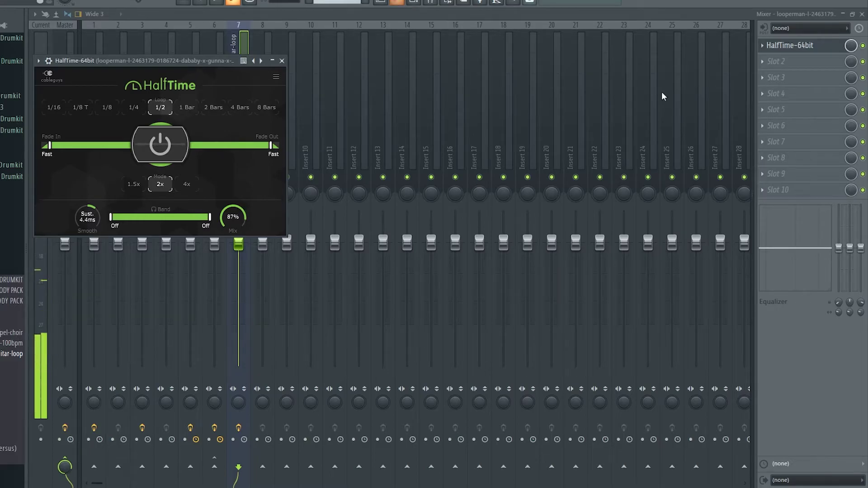
Browse the effects available for the insert's Slot 4 without loading any, and end the preview in the piano roll
{"action": "left_click", "coordinate": [775, 95]}
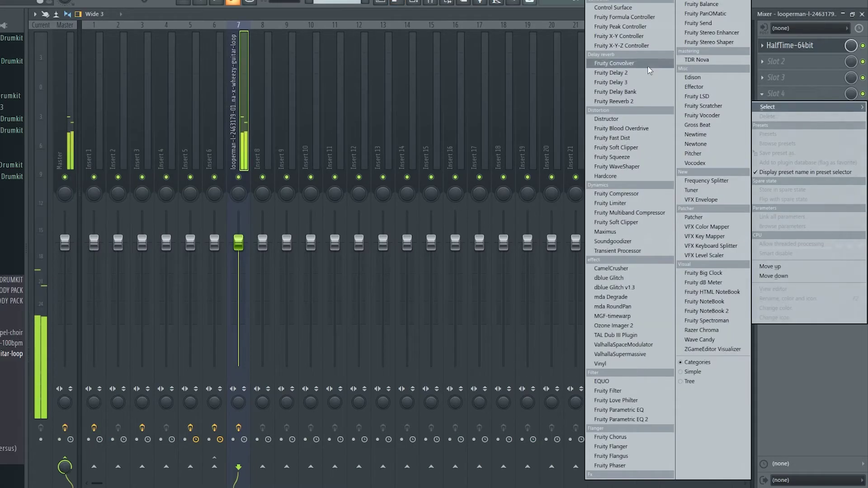
{"action": "left_click", "coordinate": [792, 91]}
{"action": "left_click", "coordinate": [402, 2]}
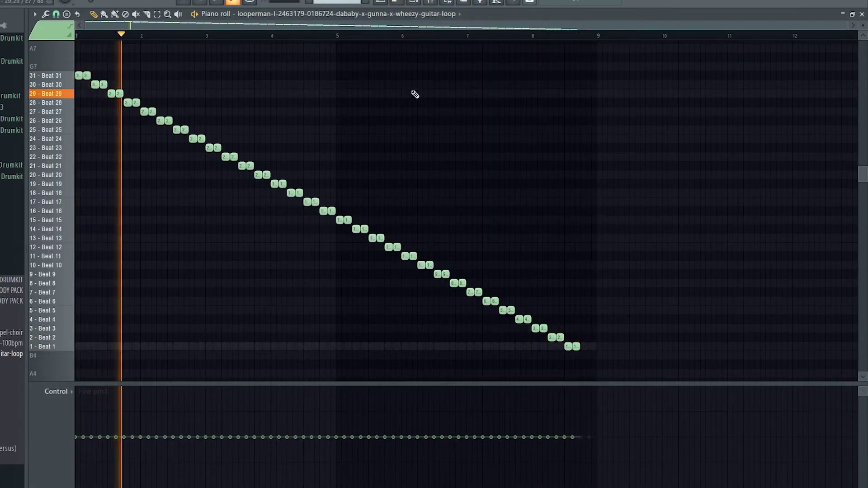
{"action": "key", "text": "space"}
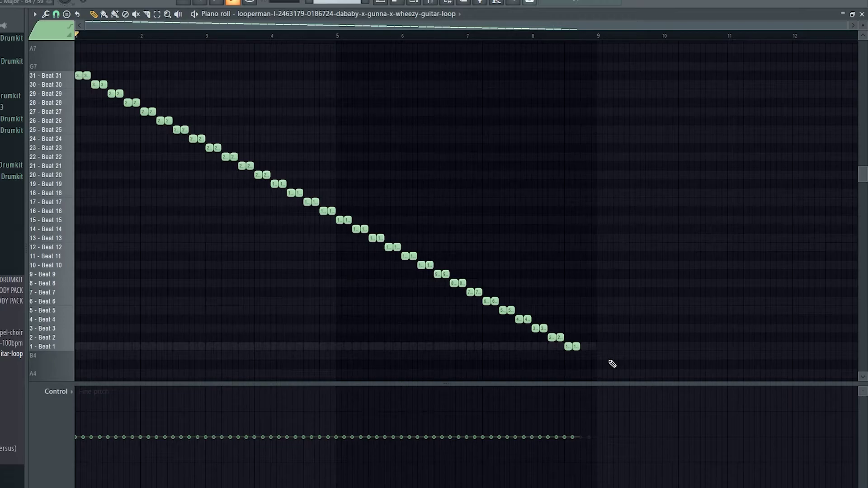
Delete HalfTime from the guitar loop's mixer insert and return to the channel rack
{"action": "left_click", "coordinate": [419, 1]}
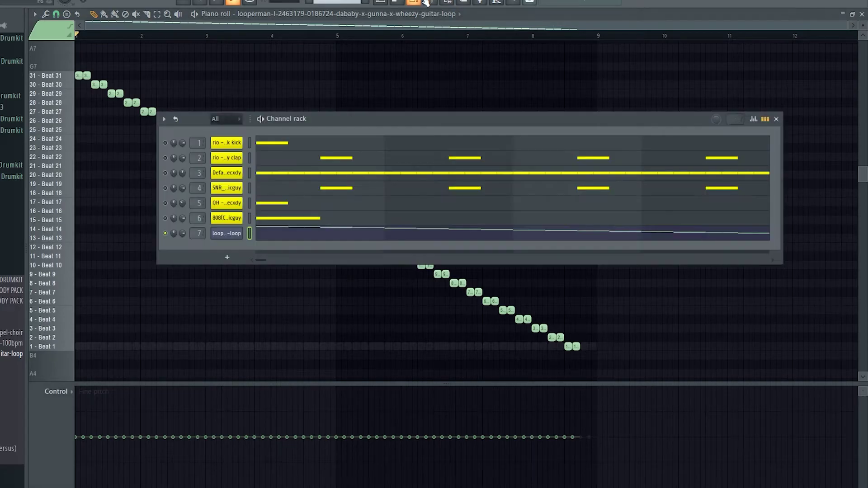
{"action": "left_click", "coordinate": [431, 2]}
{"action": "left_click", "coordinate": [763, 51]}
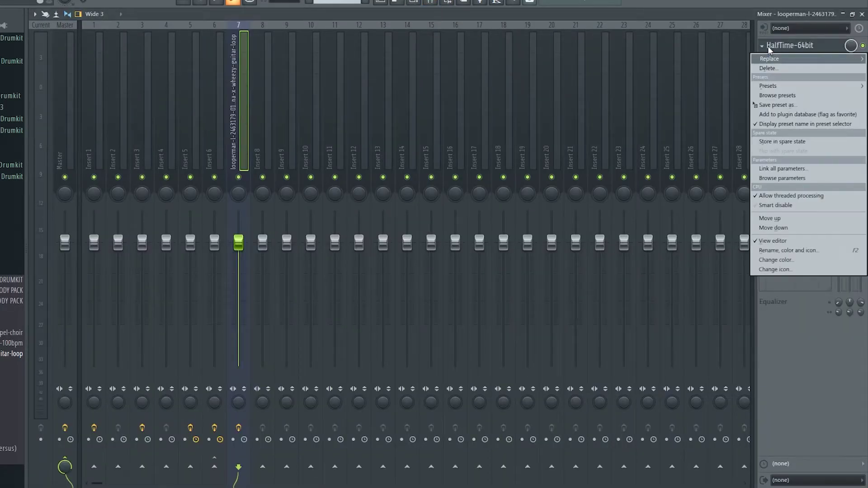
{"action": "left_click", "coordinate": [778, 75]}
{"action": "key", "text": "Return"}
{"action": "left_click", "coordinate": [413, 6]}
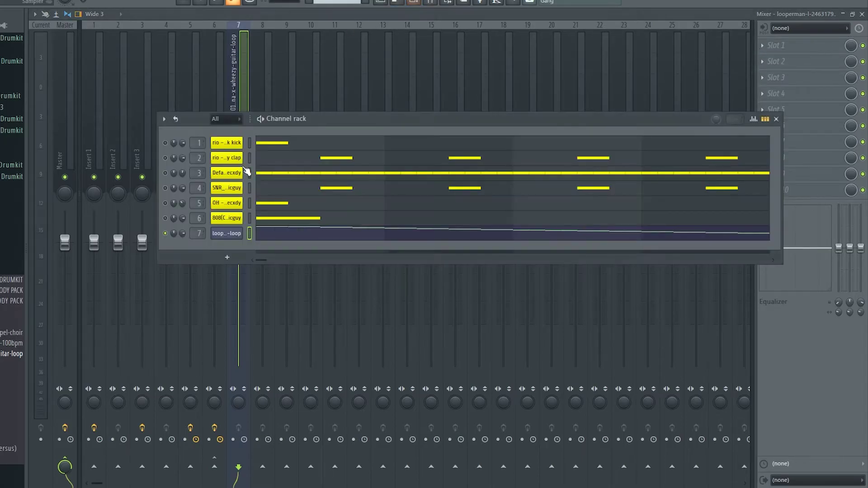
Flip the guitar loop's notes horizontally in the piano roll, preserving their start times
{"action": "left_click", "coordinate": [264, 235]}
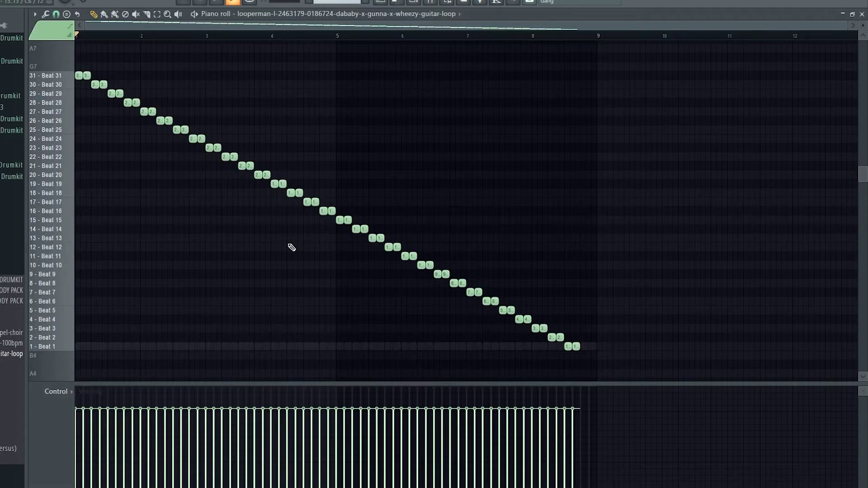
{"action": "key", "text": "alt+y"}
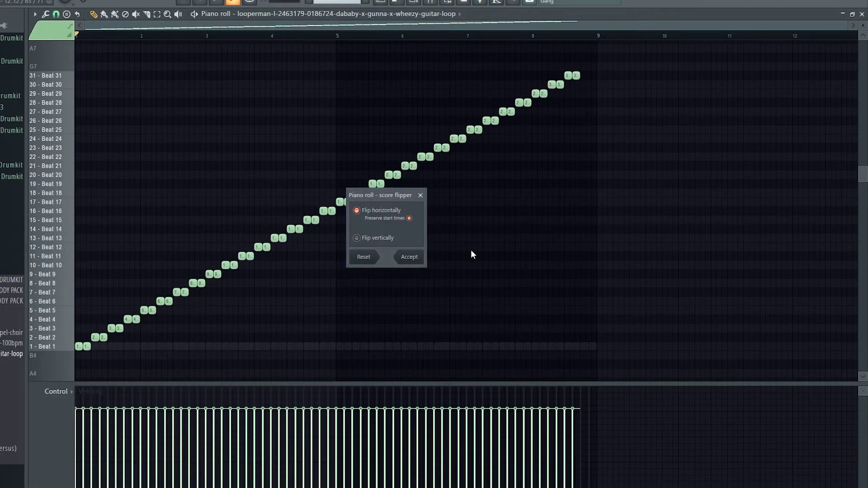
{"action": "key", "text": "Return"}
Reset the guitar loop's slices to the Normal note order in Fruity Slicer
{"action": "left_click", "coordinate": [414, 2]}
{"action": "left_click", "coordinate": [237, 233]}
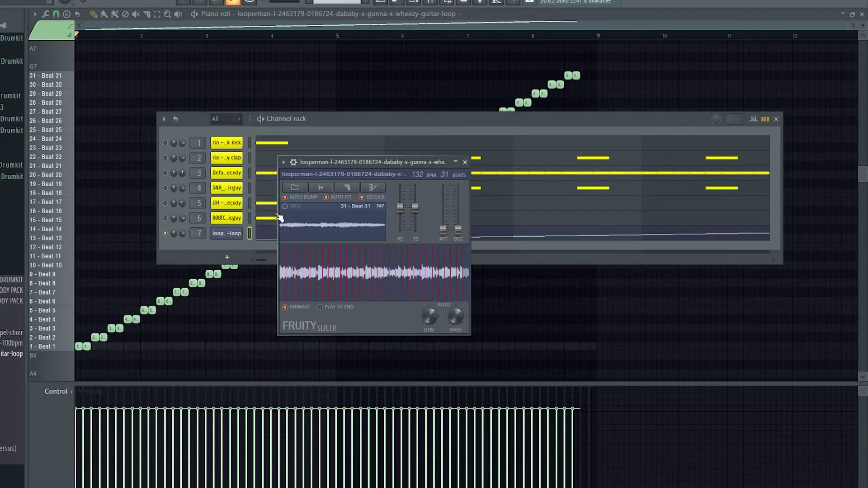
{"action": "left_click", "coordinate": [366, 186]}
{"action": "left_click", "coordinate": [390, 199]}
Look through the note-order options again and try out the slicer's attack and decay faders
{"action": "left_click", "coordinate": [373, 187]}
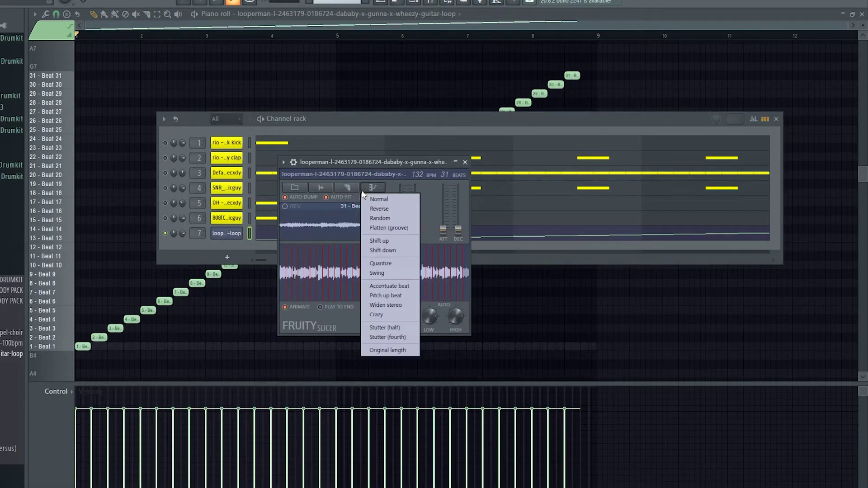
{"action": "left_click", "coordinate": [412, 355]}
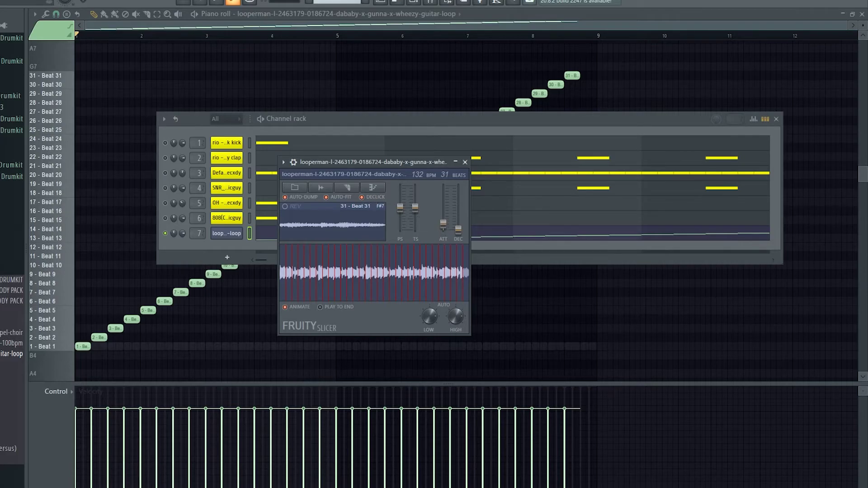
{"action": "left_click_drag", "start_coordinate": [444, 213], "coordinate": [459, 230]}
{"action": "left_click", "coordinate": [452, 210]}
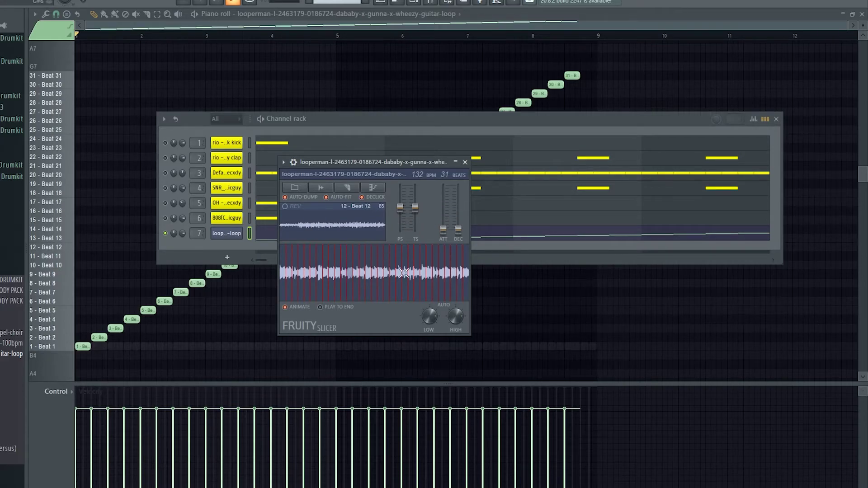
Audition the Beat 7 slice and examine its naming, key-assignment, remove, split and copy options without applying any
{"action": "left_click", "coordinate": [324, 274]}
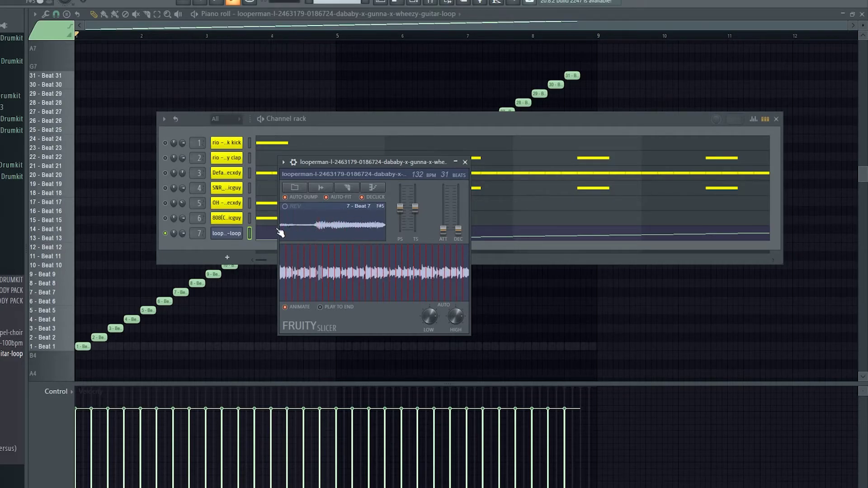
{"action": "left_click", "coordinate": [358, 210]}
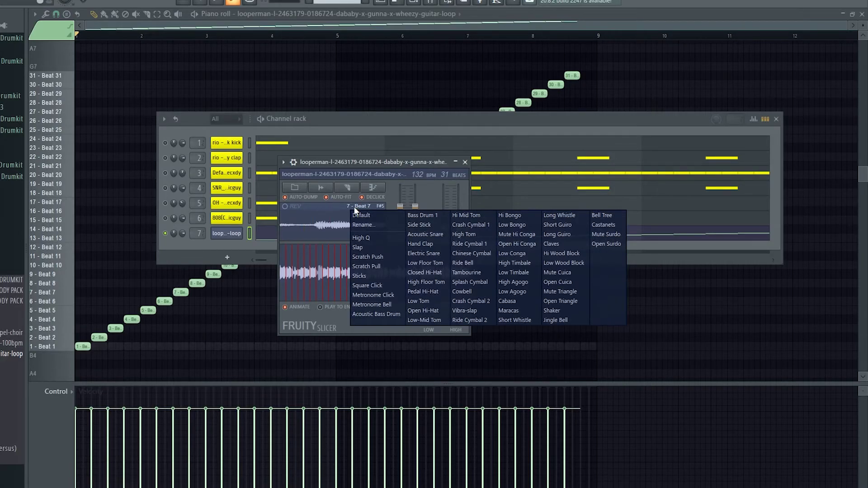
{"action": "left_click", "coordinate": [379, 208]}
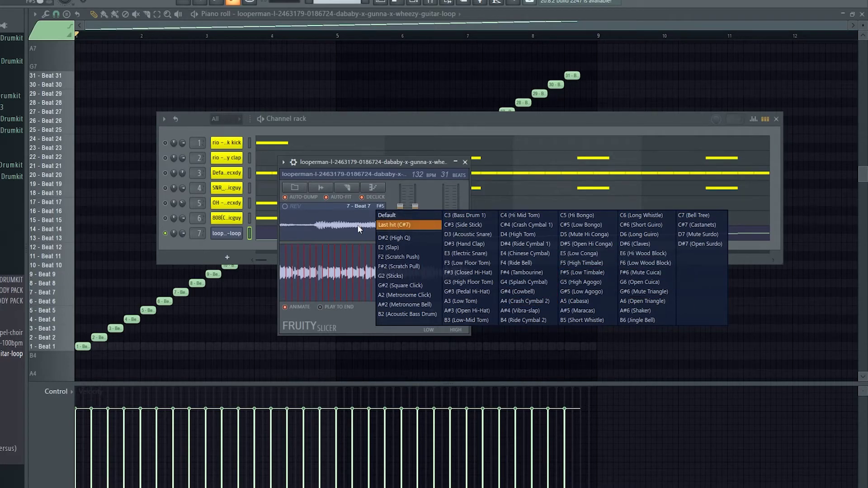
{"action": "left_click", "coordinate": [382, 209]}
{"action": "right_click", "coordinate": [349, 222]}
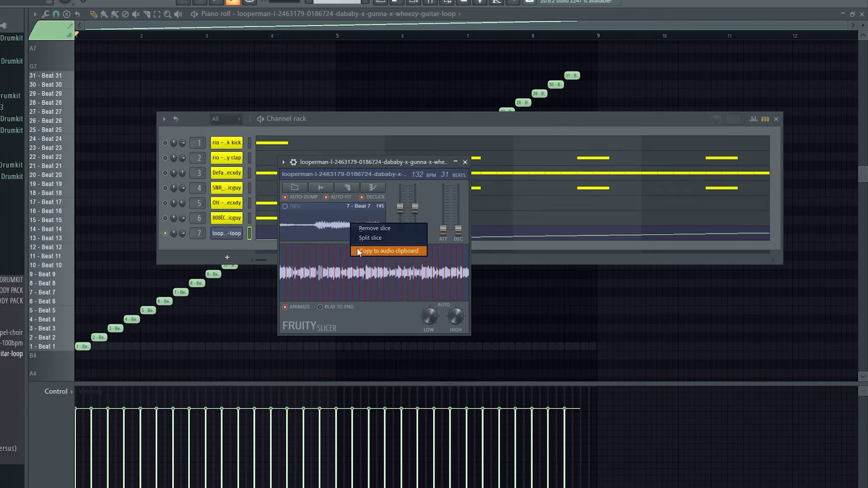
{"action": "left_click", "coordinate": [398, 227]}
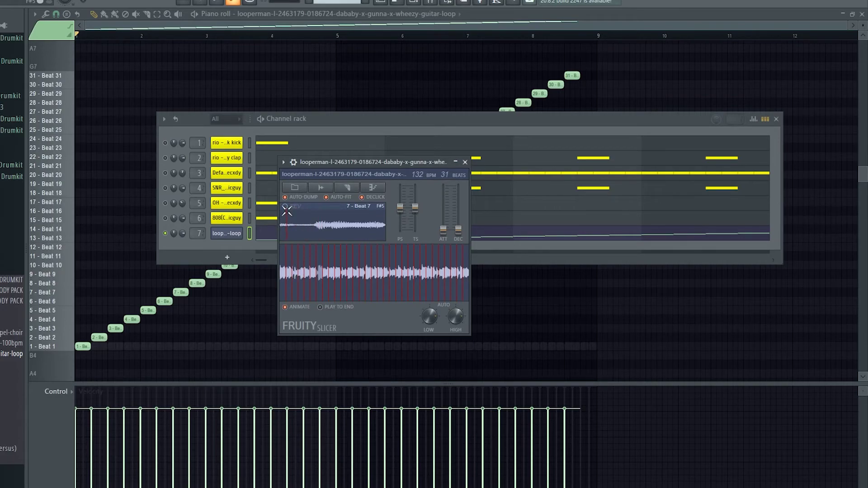
Re-slice the guitar loop with Dull auto-slicing in Fruity Slicer
{"action": "left_click", "coordinate": [357, 186]}
{"action": "left_click", "coordinate": [365, 187]}
{"action": "left_click", "coordinate": [348, 187]}
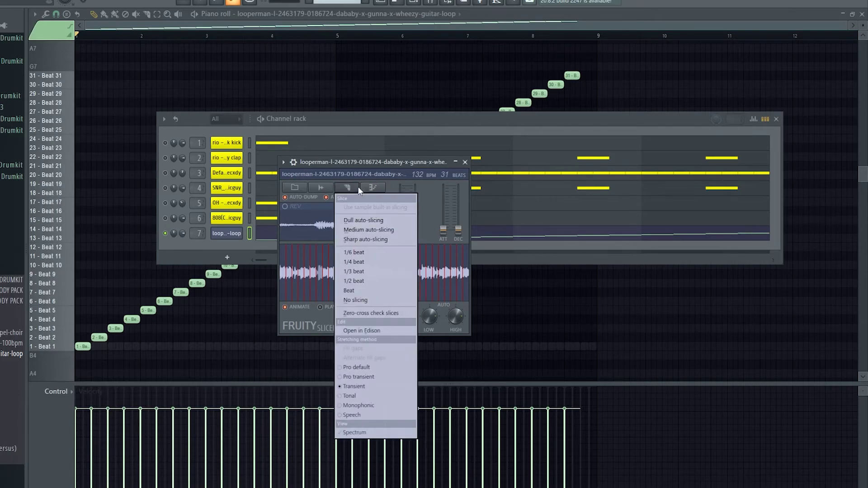
{"action": "left_click", "coordinate": [364, 220]}
Audition Slice #5 in the slicer and play the re-sliced loop from the start in the piano roll
{"action": "left_click", "coordinate": [300, 274]}
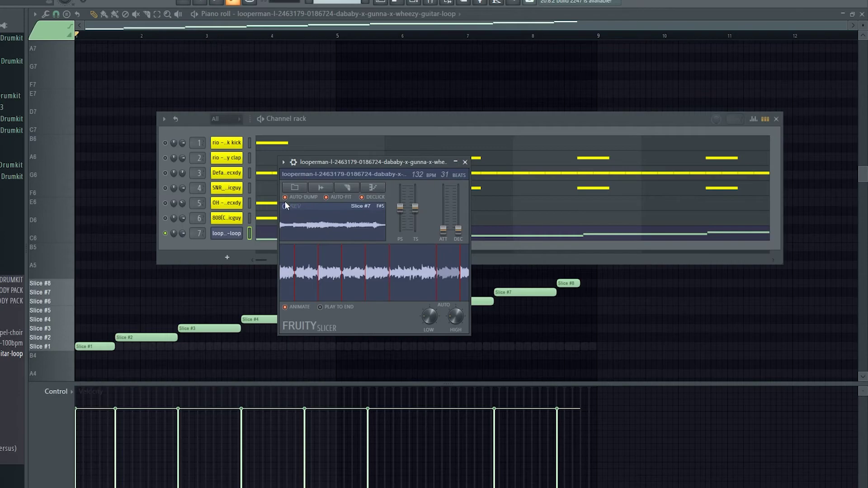
{"action": "left_click", "coordinate": [378, 270]}
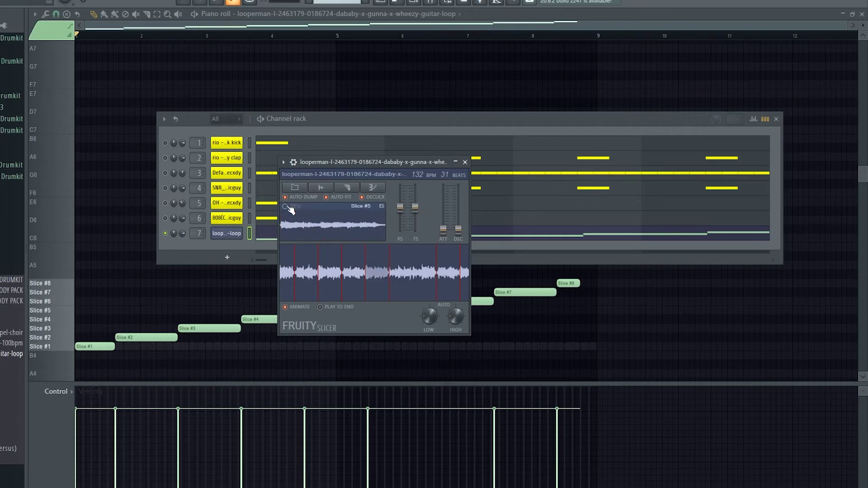
{"action": "left_click", "coordinate": [79, 34]}
{"action": "key", "text": "space"}
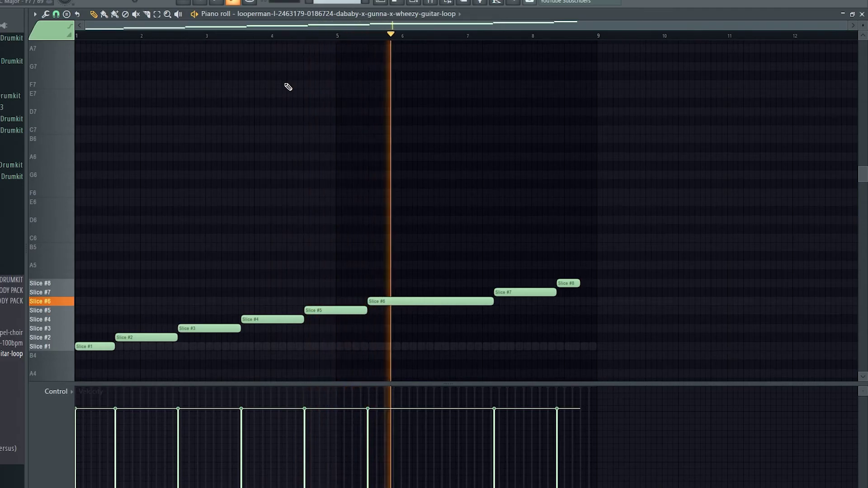
Reopen the loop's Fruity Slicer and adjust the auto-slicing Low and High amounts to cut it into many short slices
{"action": "key", "text": "F6"}
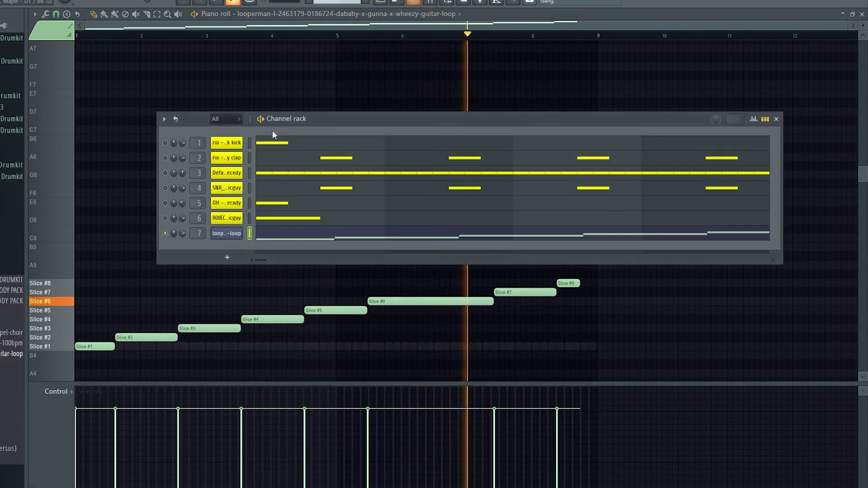
{"action": "left_click", "coordinate": [237, 236]}
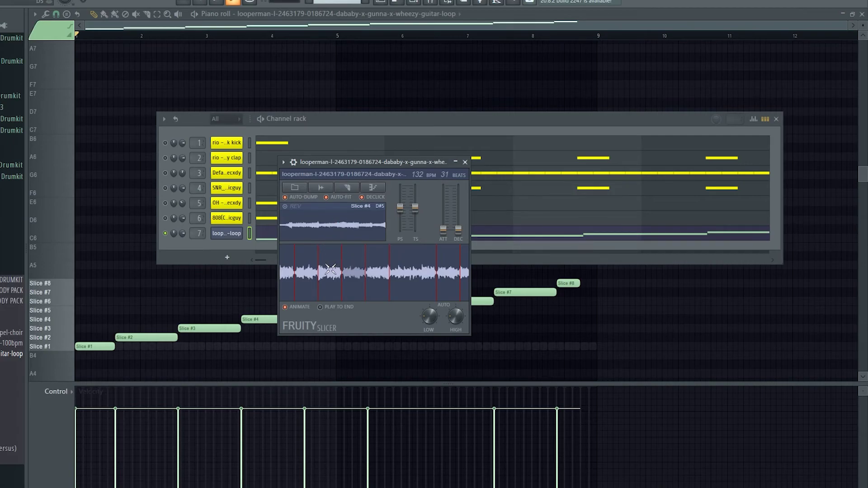
{"action": "left_click_drag", "start_coordinate": [371, 162], "coordinate": [365, 132]}
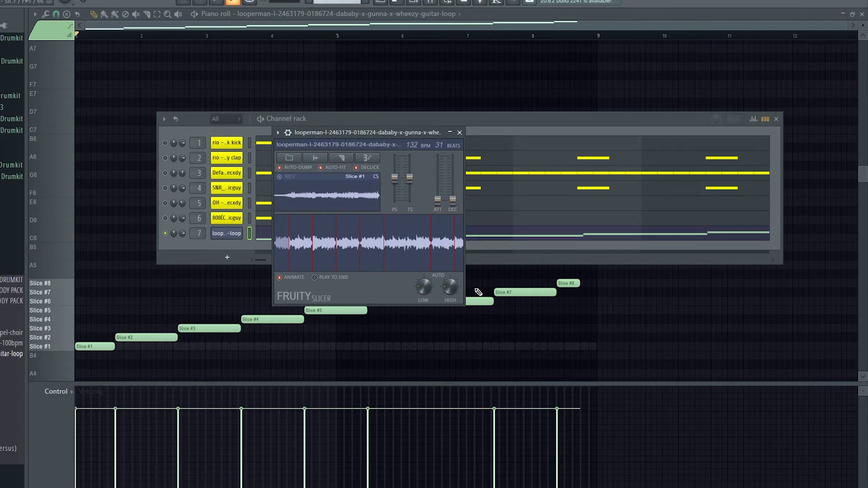
{"action": "left_click_drag", "start_coordinate": [425, 294], "coordinate": [451, 292]}
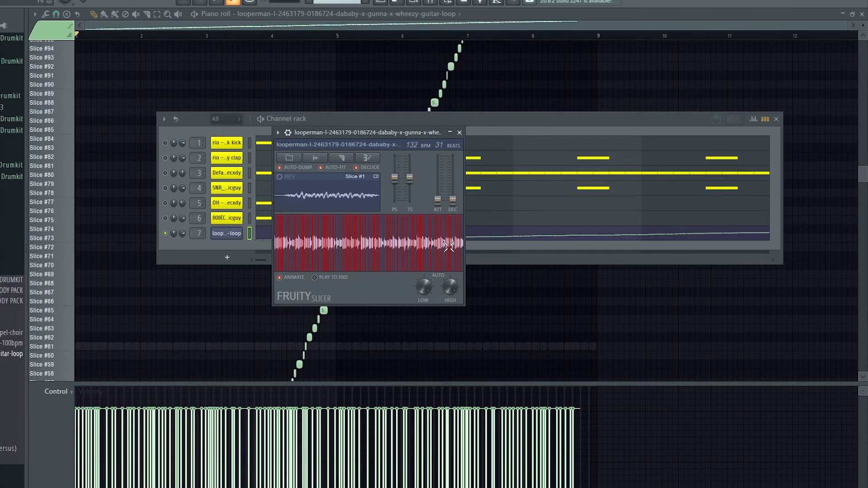
Play the densely sliced loop from the start and examine its whole run of slice notes in the piano roll
{"action": "left_click_drag", "start_coordinate": [173, 36], "coordinate": [28, 46]}
{"action": "key", "text": "space"}
{"action": "scroll", "coordinate": [375, 97], "scroll_direction": "down", "scroll_amount": 6}
{"action": "scroll", "coordinate": [436, 139], "scroll_direction": "down", "scroll_amount": 3}
{"action": "scroll", "coordinate": [438, 181], "scroll_direction": "up", "scroll_amount": 4}
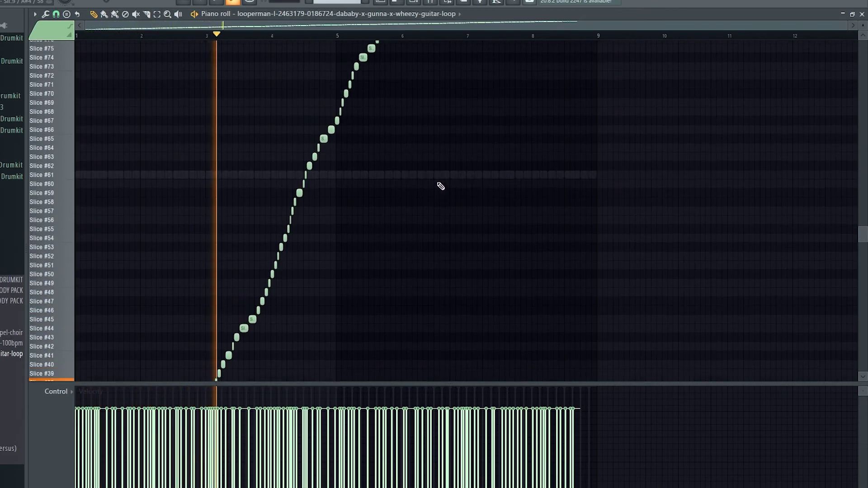
{"action": "scroll", "coordinate": [440, 186], "scroll_direction": "up", "scroll_amount": 4}
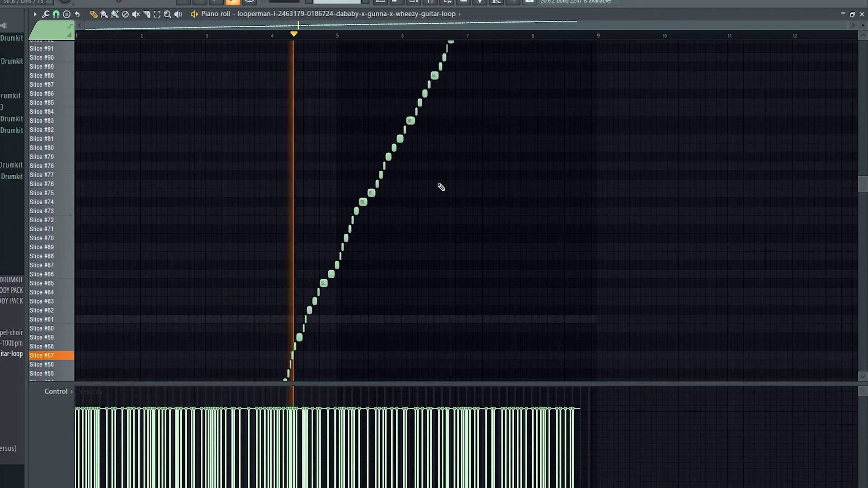
{"action": "scroll", "coordinate": [445, 195], "scroll_direction": "up", "scroll_amount": 10}
{"action": "scroll", "coordinate": [479, 222], "scroll_direction": "down", "scroll_amount": 4}
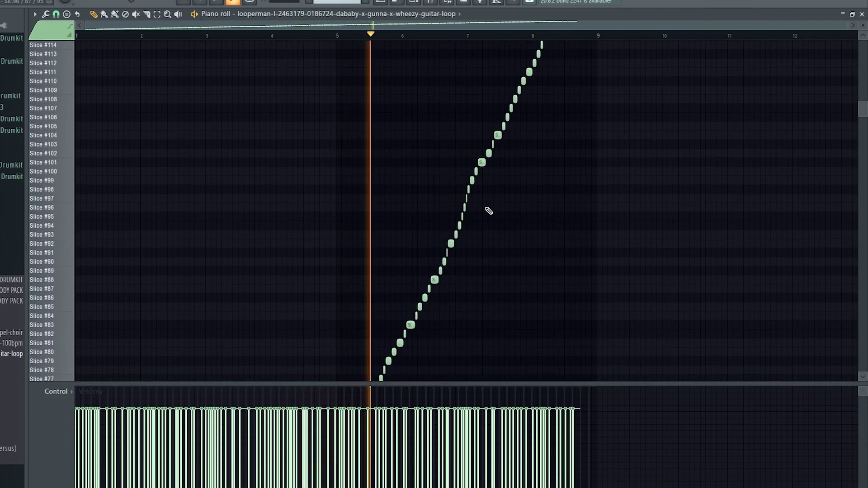
{"action": "scroll", "coordinate": [490, 210], "scroll_direction": "down", "scroll_amount": 4}
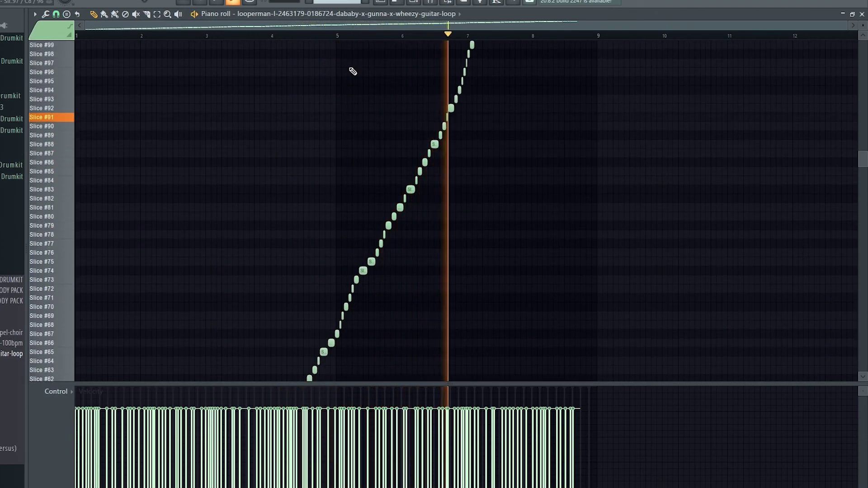
{"action": "scroll", "coordinate": [529, 106], "scroll_direction": "up", "scroll_amount": 8}
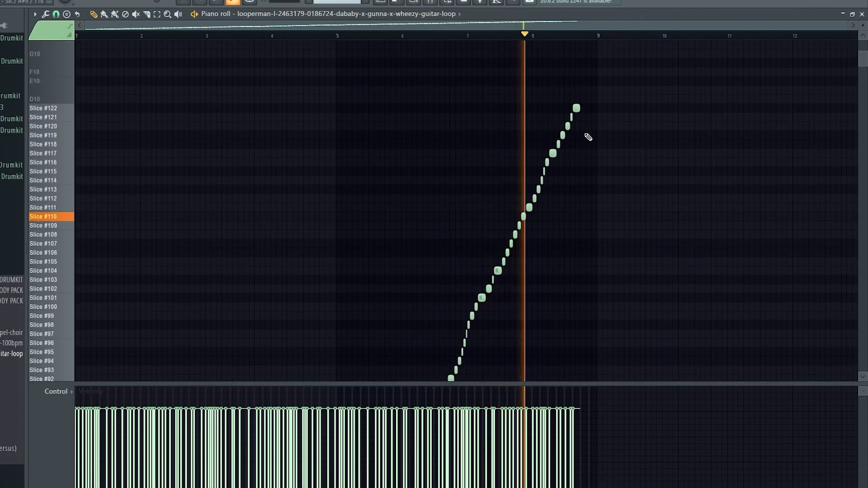
{"action": "key", "text": "space"}
{"action": "scroll", "coordinate": [586, 136], "scroll_direction": "down", "scroll_amount": 6}
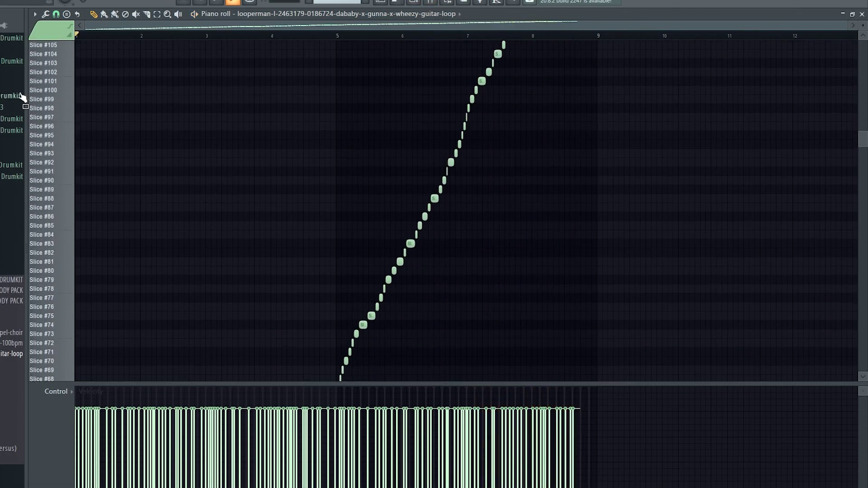
{"action": "scroll", "coordinate": [72, 70], "scroll_direction": "up", "scroll_amount": 2}
{"action": "scroll", "coordinate": [124, 156], "scroll_direction": "down", "scroll_amount": 20}
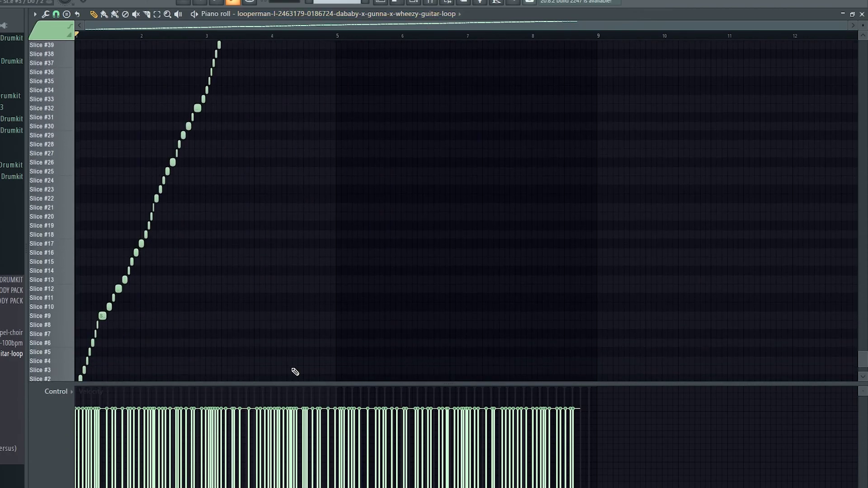
Look through the piano roll's note-editing tools without applying any and return to the guitar loop's Fruity Slicer
{"action": "left_click", "coordinate": [45, 14]}
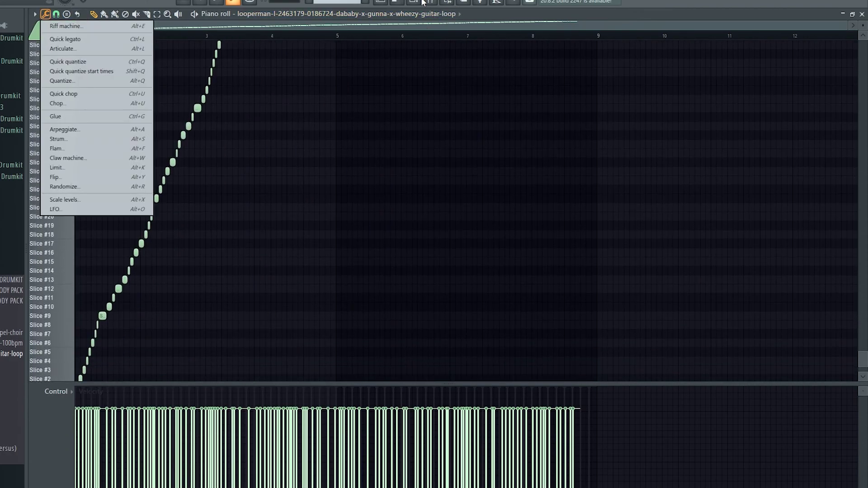
{"action": "left_click", "coordinate": [423, 2]}
{"action": "left_click", "coordinate": [227, 234]}
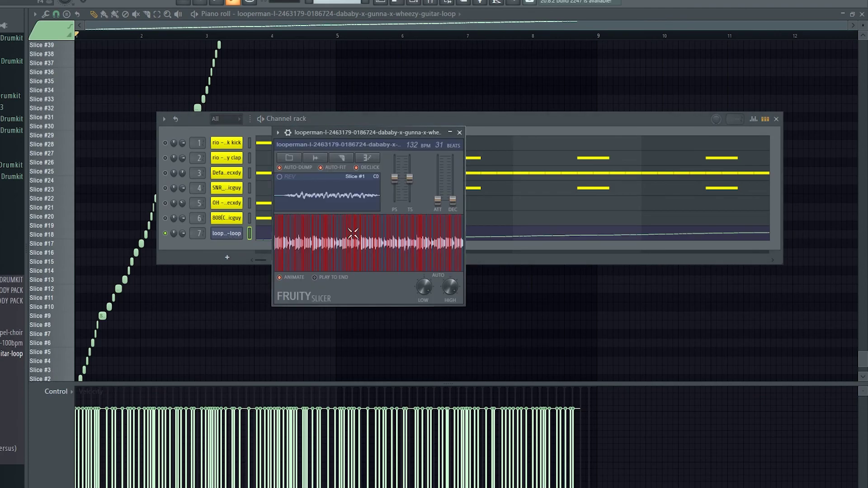